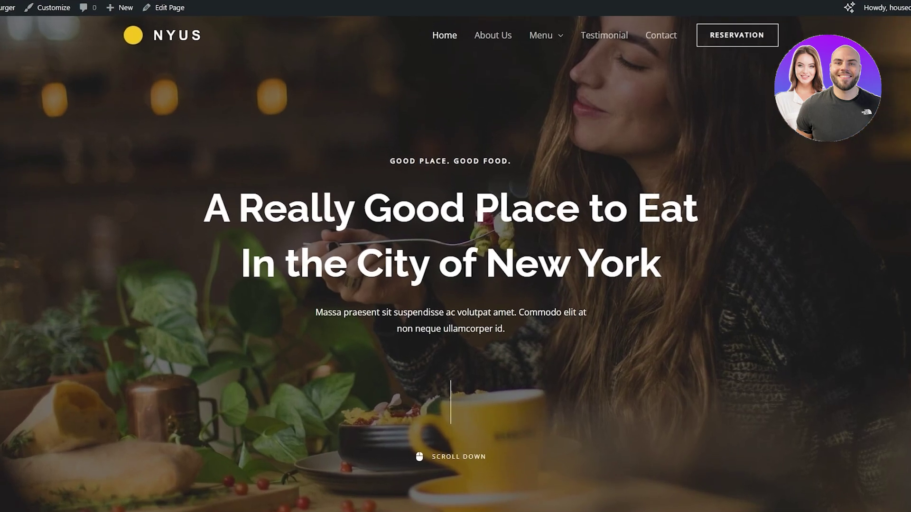
- Look through the restaurant website's homepage down to its menu section
scroll(545, 264, down, 20)
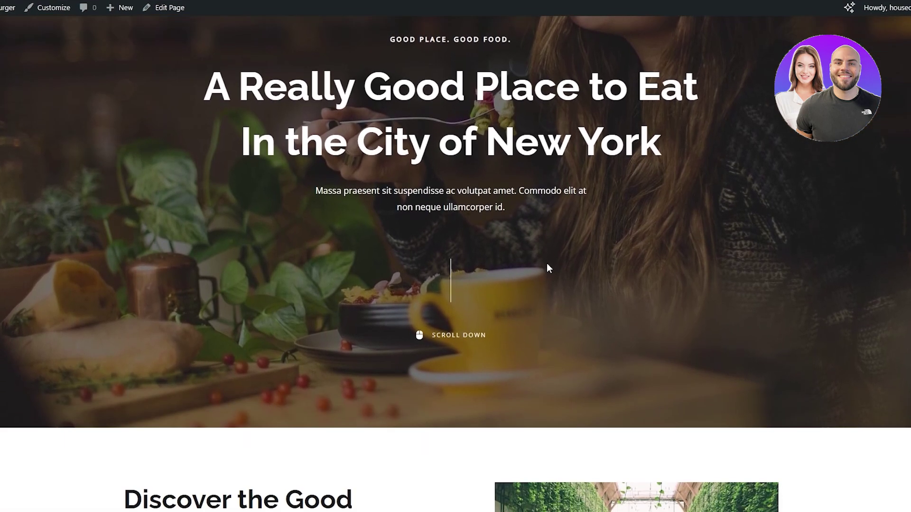
scroll(528, 241, down, 8)
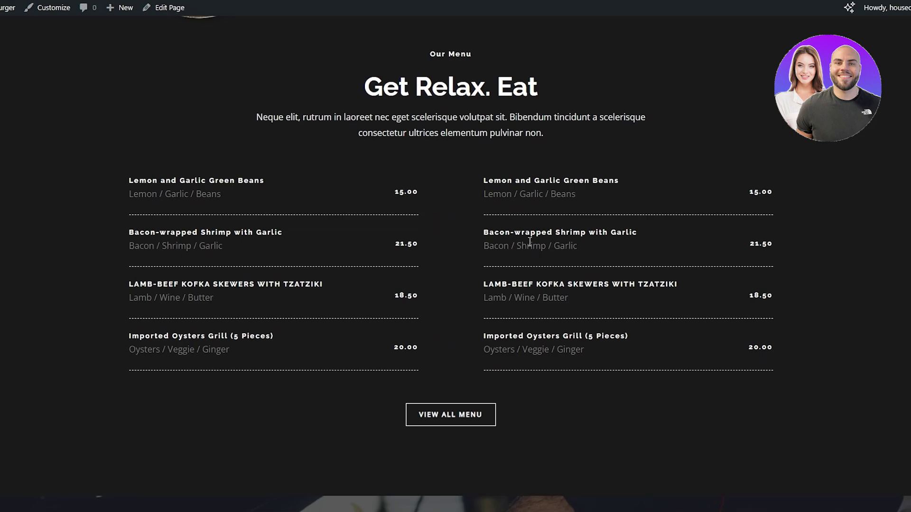
scroll(529, 241, up, 6)
scroll(529, 241, up, 20)
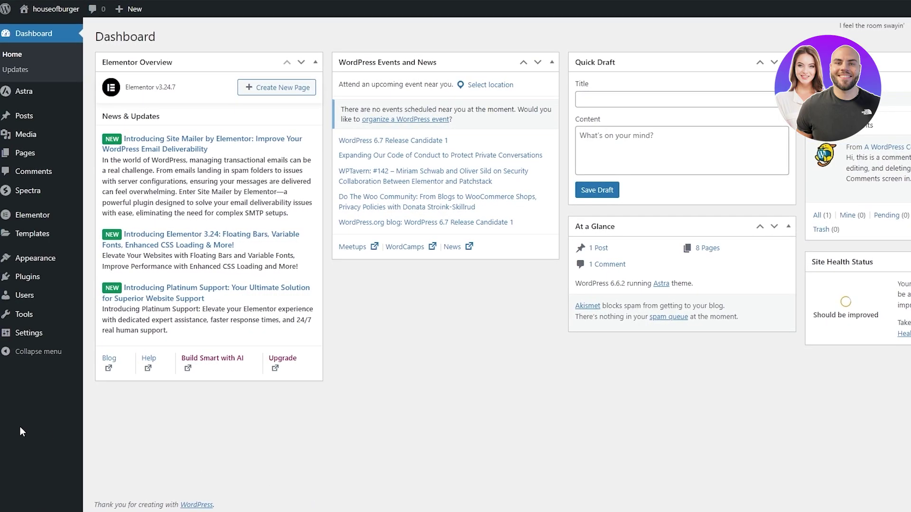
- Find the Rank Math SEO plugin by searching for "rankmath" among new plugins, and install and activate it
mouse_move(58, 284)
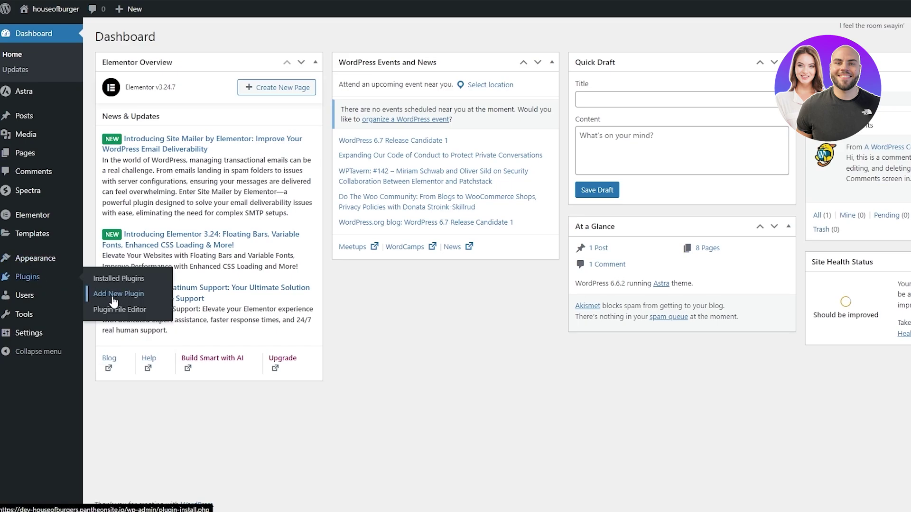
click(113, 294)
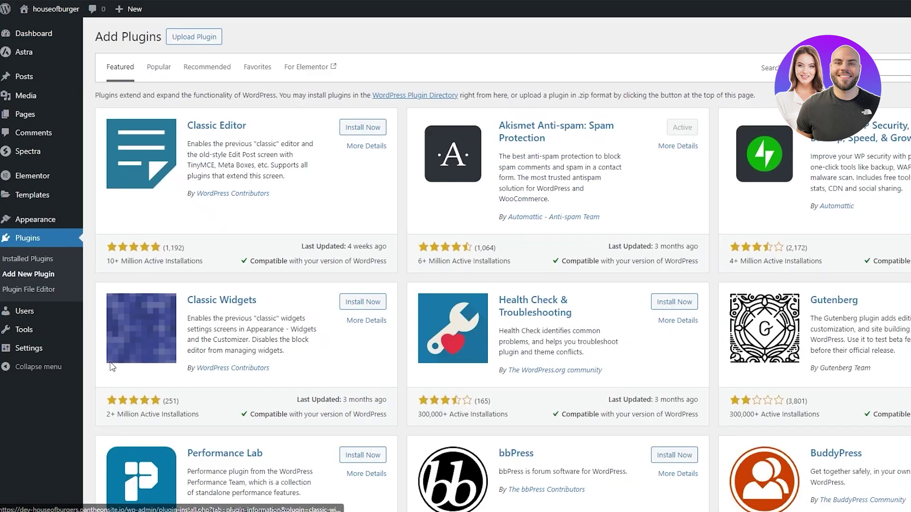
scroll(228, 332, down, 10)
scroll(228, 332, up, 10)
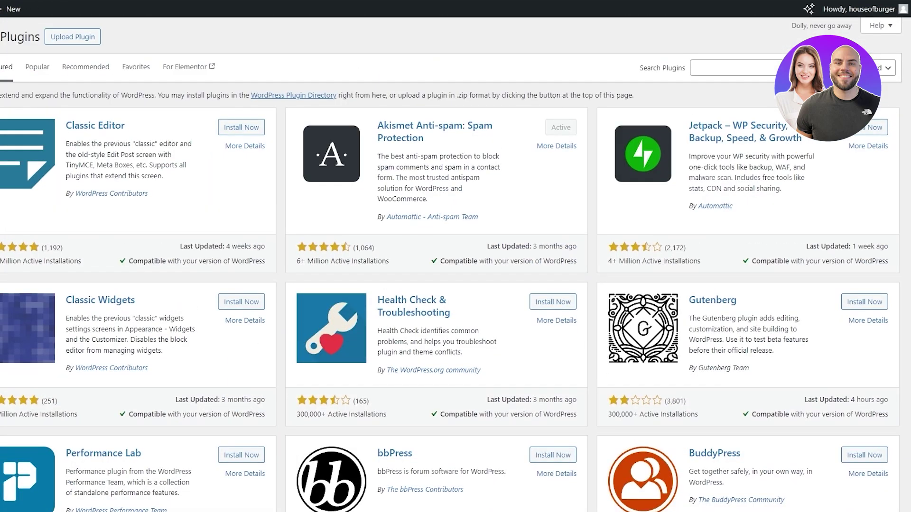
click(722, 62)
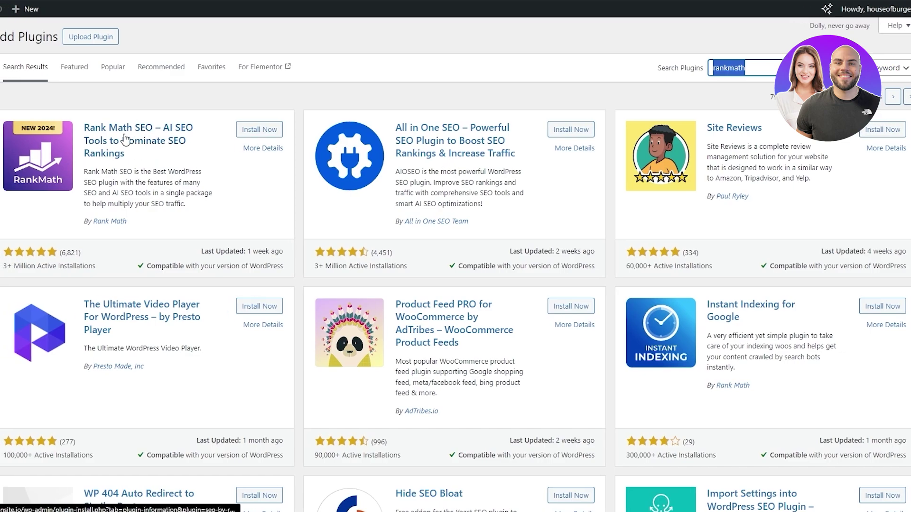
click(251, 133)
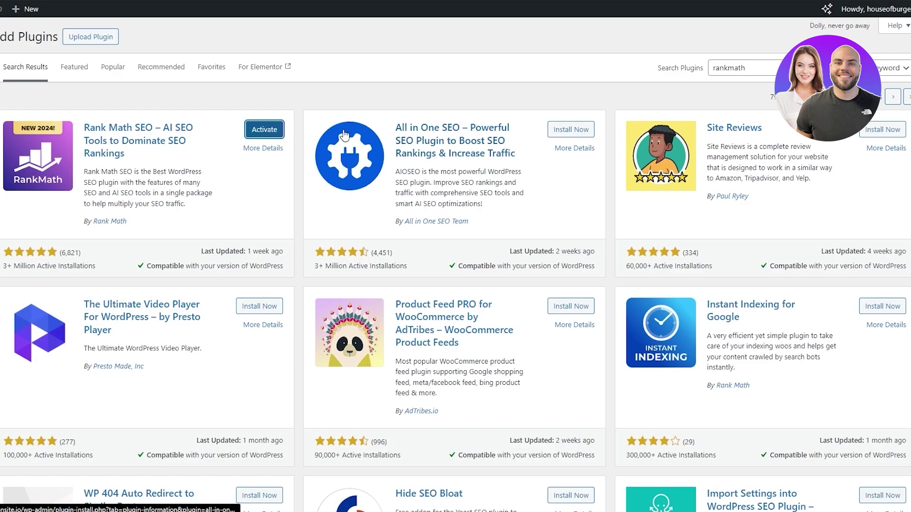
click(264, 130)
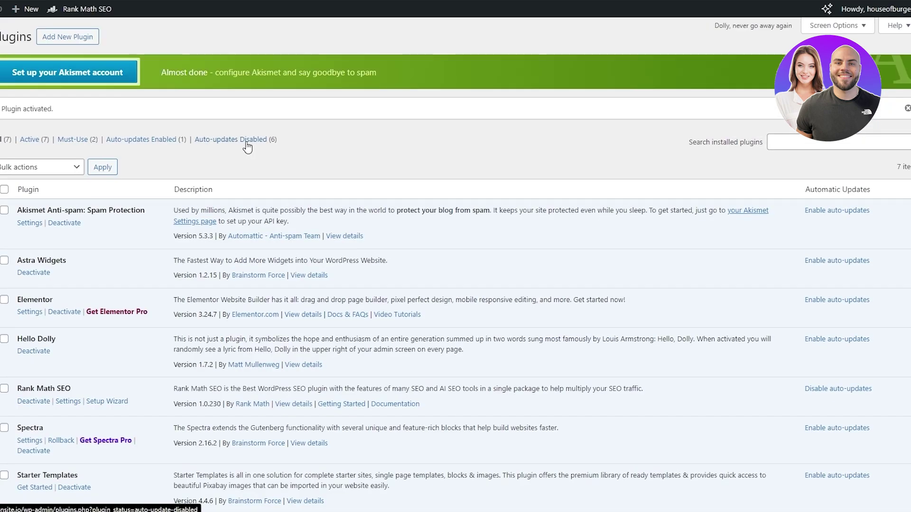
- Open the Rank Math SEO dashboard and review its available modules
mouse_move(50, 171)
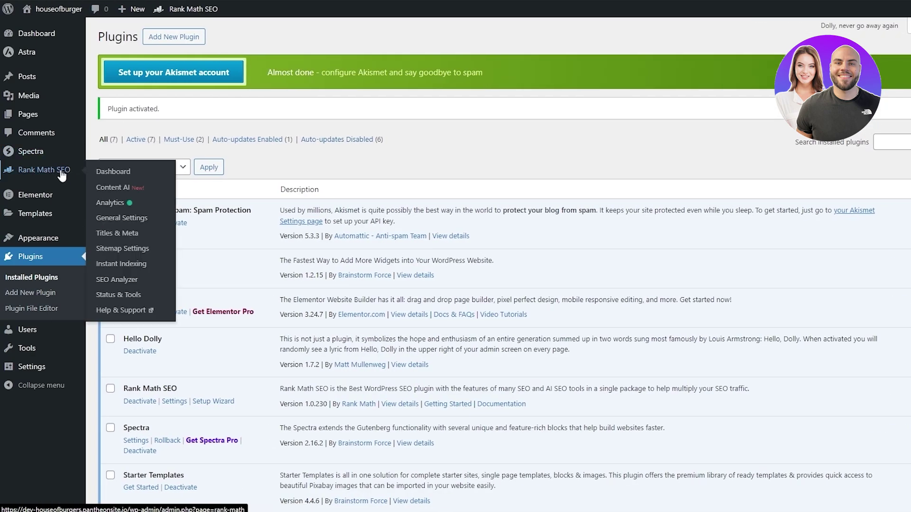
click(30, 173)
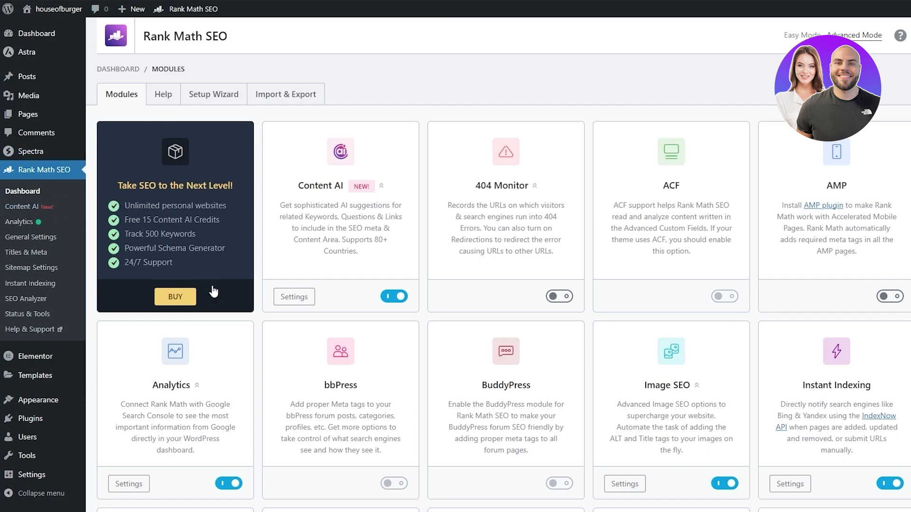
scroll(213, 291, down, 5)
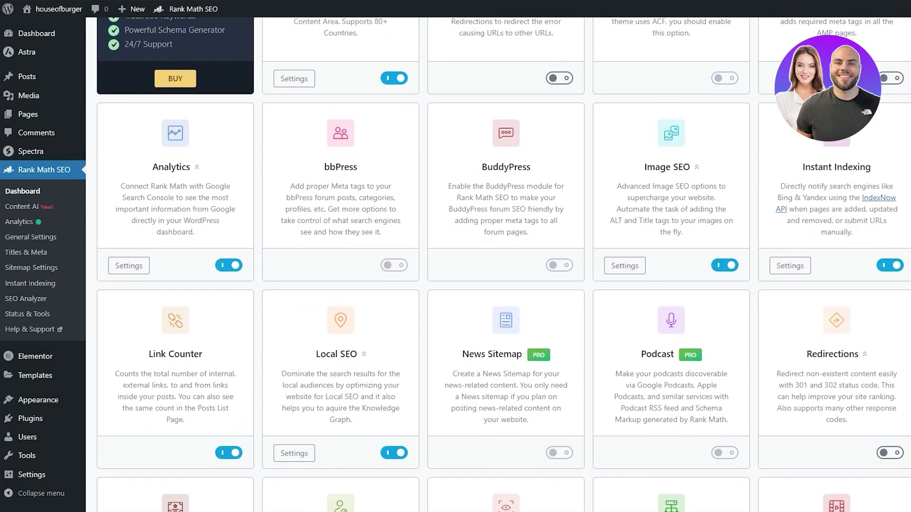
scroll(407, 163, down, 5)
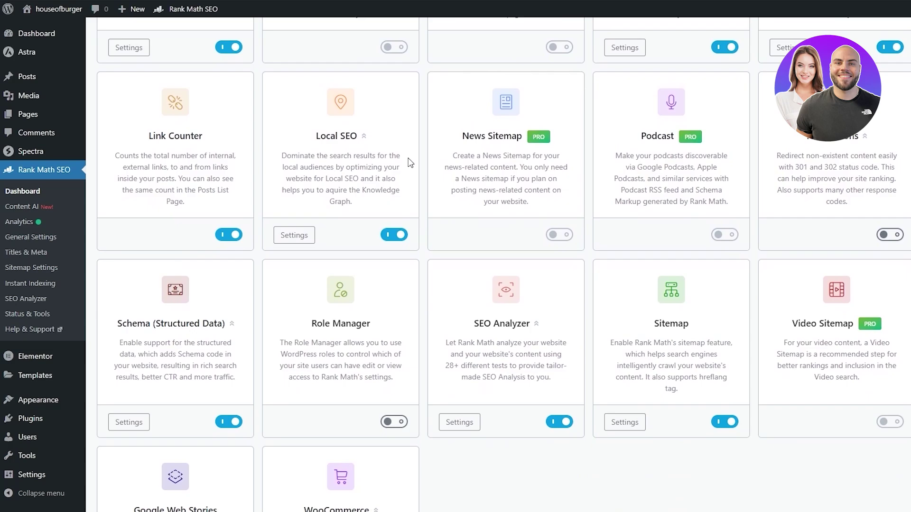
scroll(409, 302, up, 10)
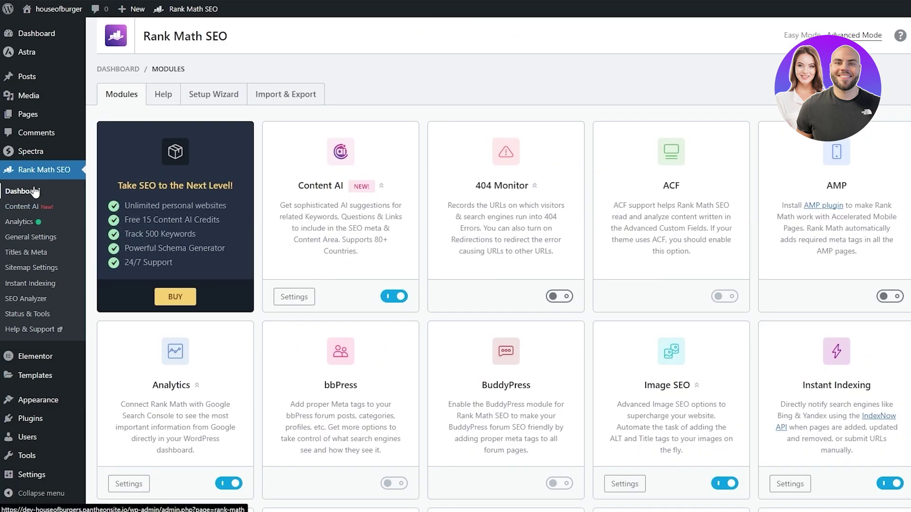
- Open Rank Math's SEO Analyzer and check the account page on the Rank Math website
click(31, 301)
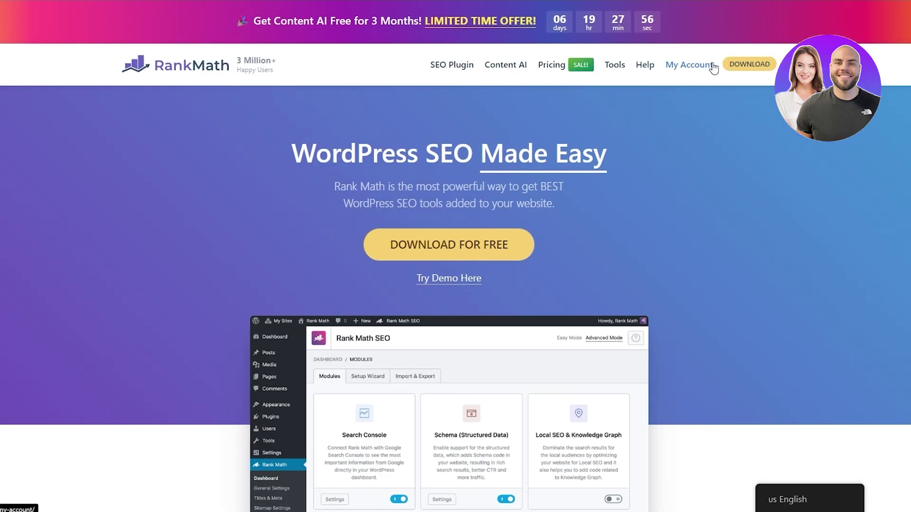
click(676, 70)
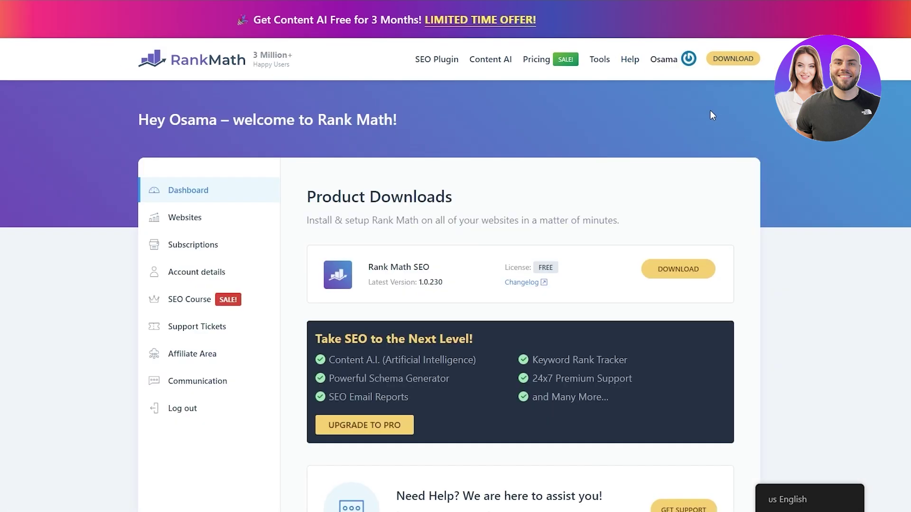
scroll(569, 143, down, 5)
scroll(664, 185, up, 6)
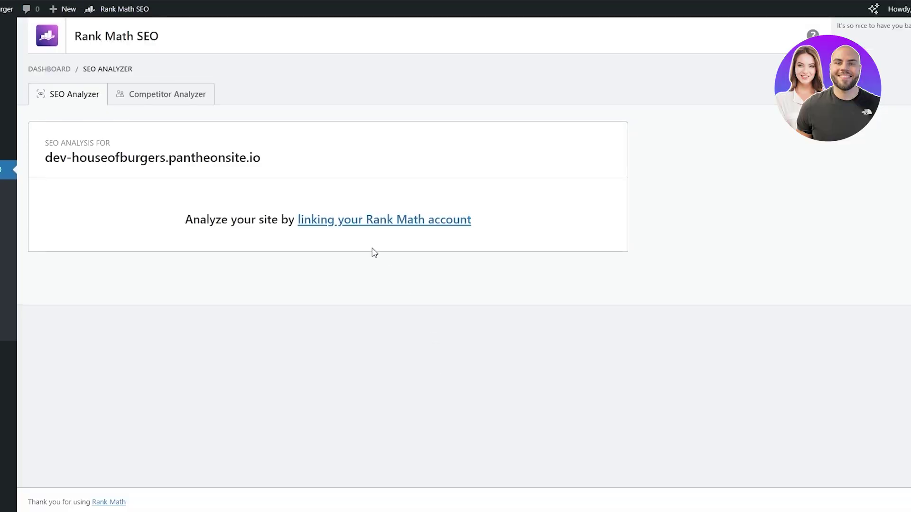
- Link the plugin to the Rank Math account, starting from the SEO Analyzer
click(354, 224)
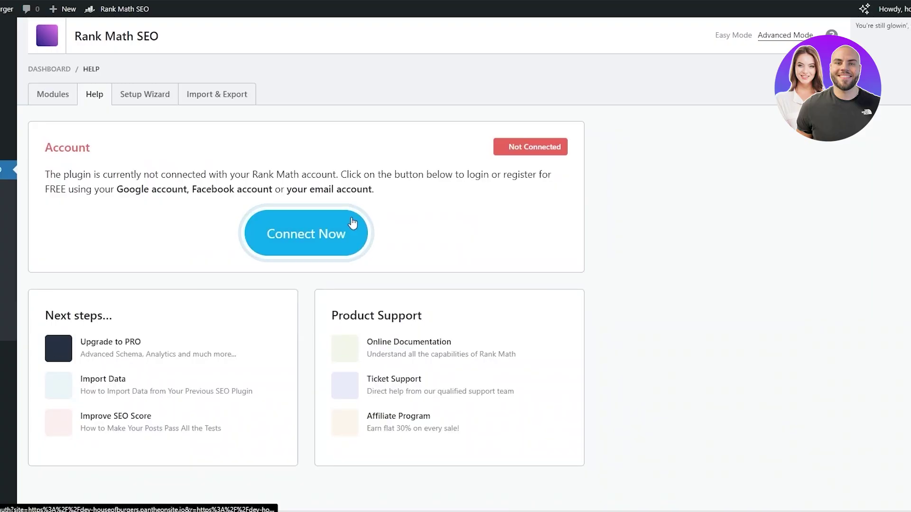
click(343, 255)
click(423, 280)
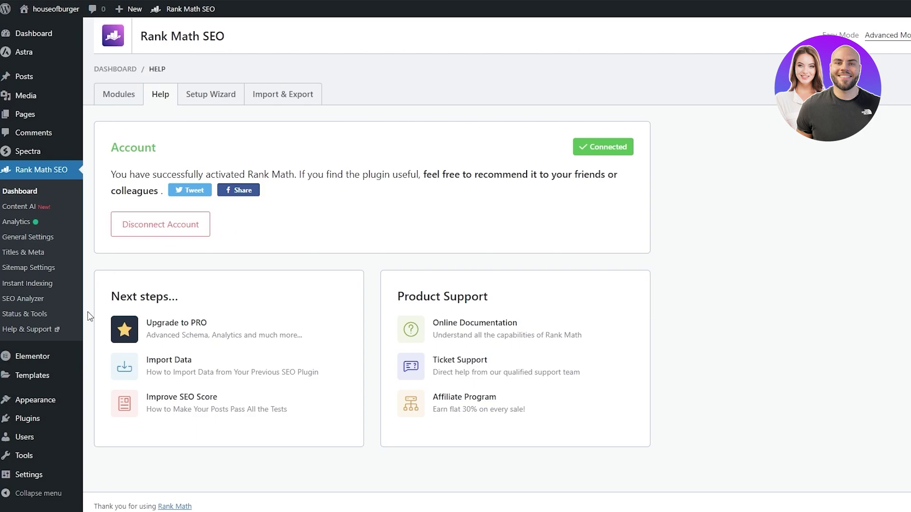
- Open the site's SEO Analyzer results and examine the overall score and the warnings, including Links Ratio
click(40, 301)
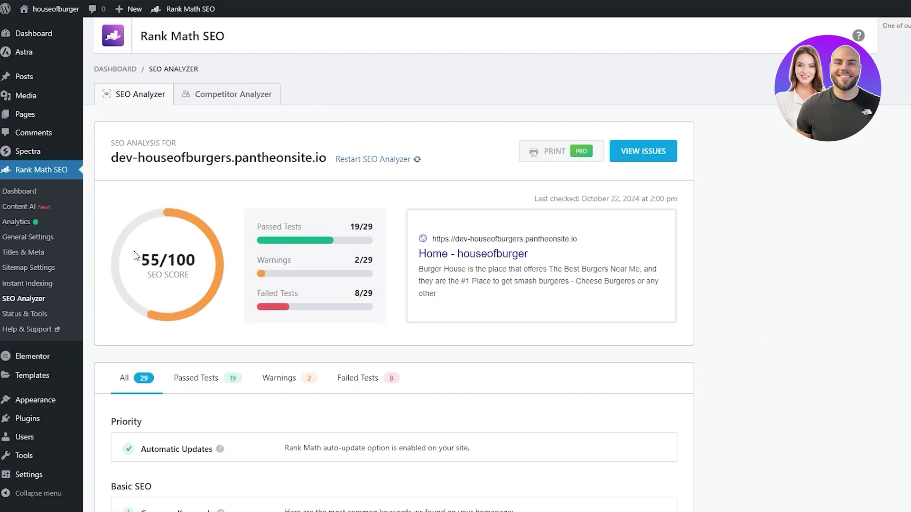
drag(146, 255, 160, 259)
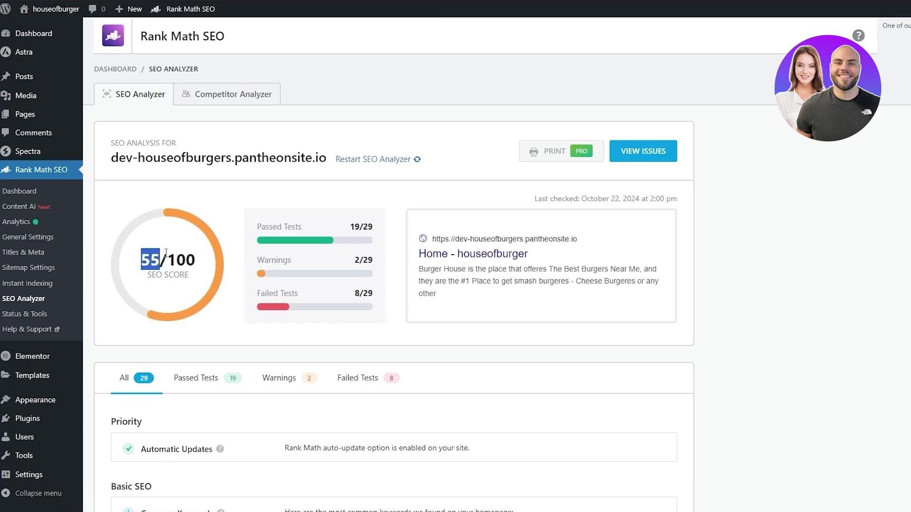
scroll(332, 228, down, 2)
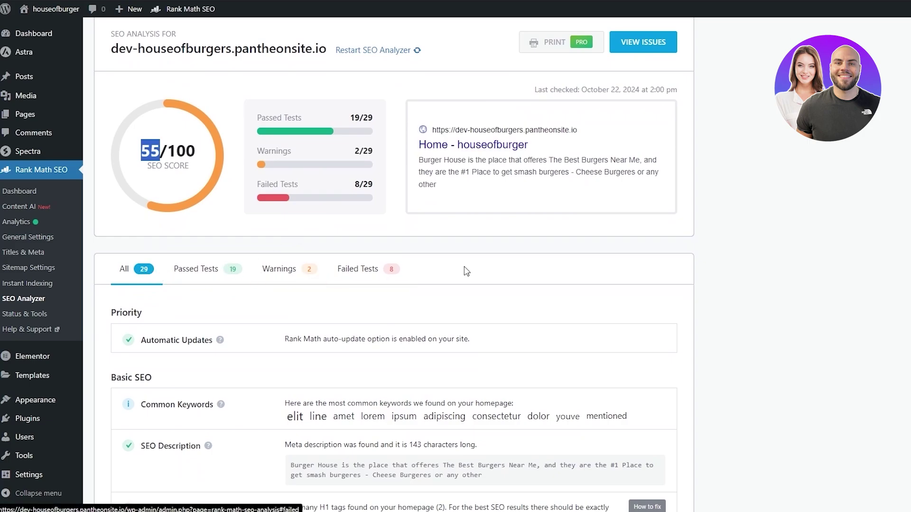
click(295, 276)
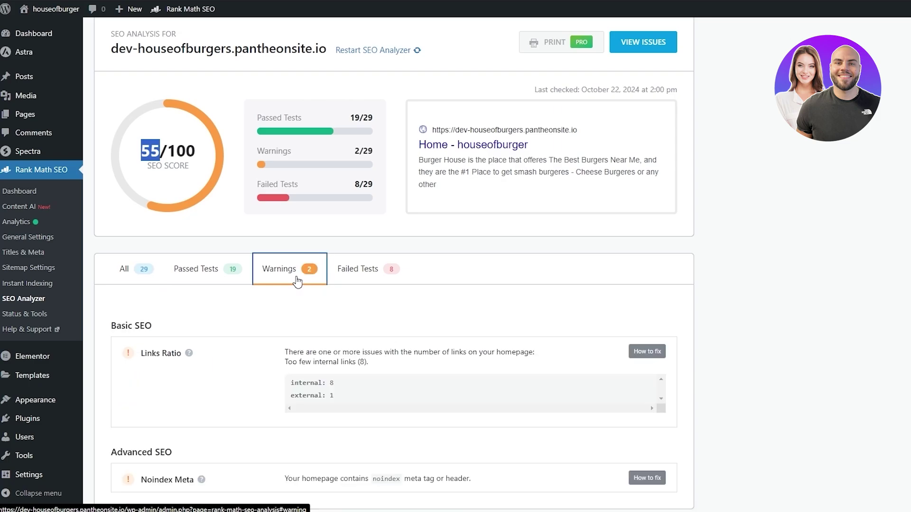
drag(140, 295, 179, 299)
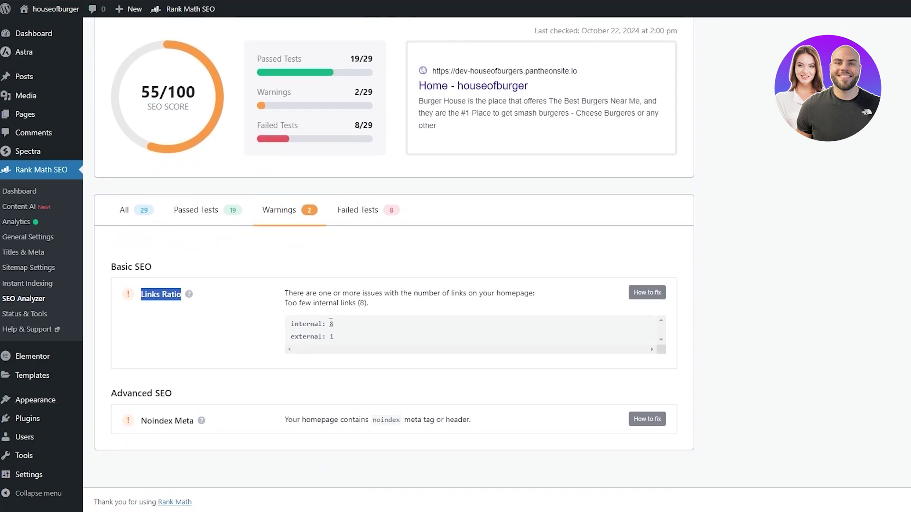
drag(299, 327, 348, 338)
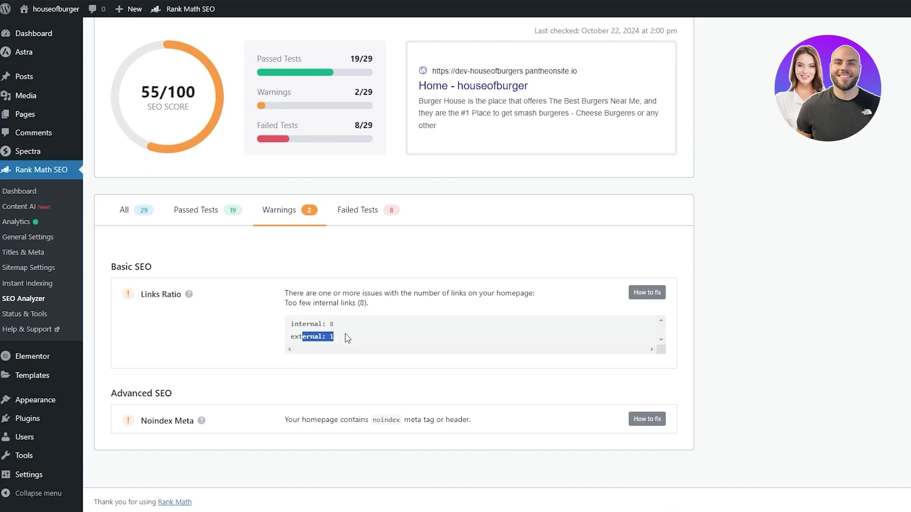
- Examine the failed SEO tests, from H1 Heading and Image ALT Attributes to the Advanced SEO and Performance issues
click(358, 222)
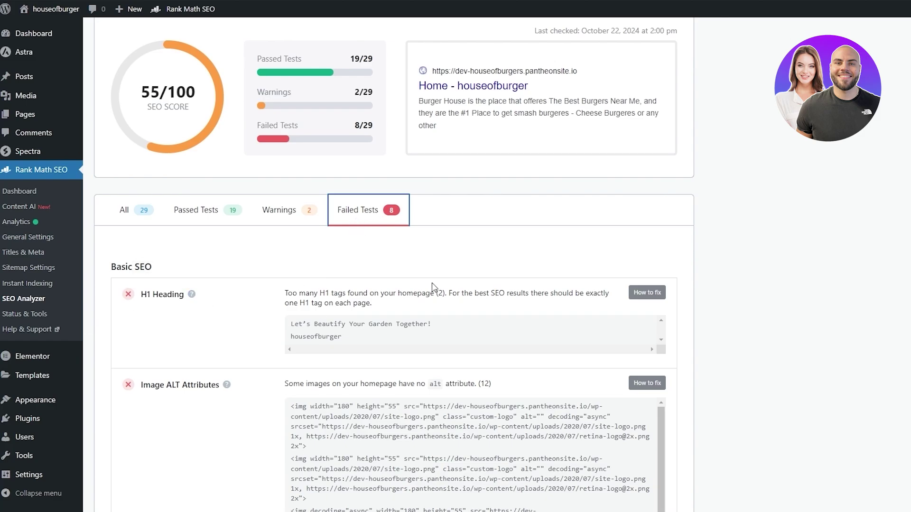
drag(305, 292, 403, 303)
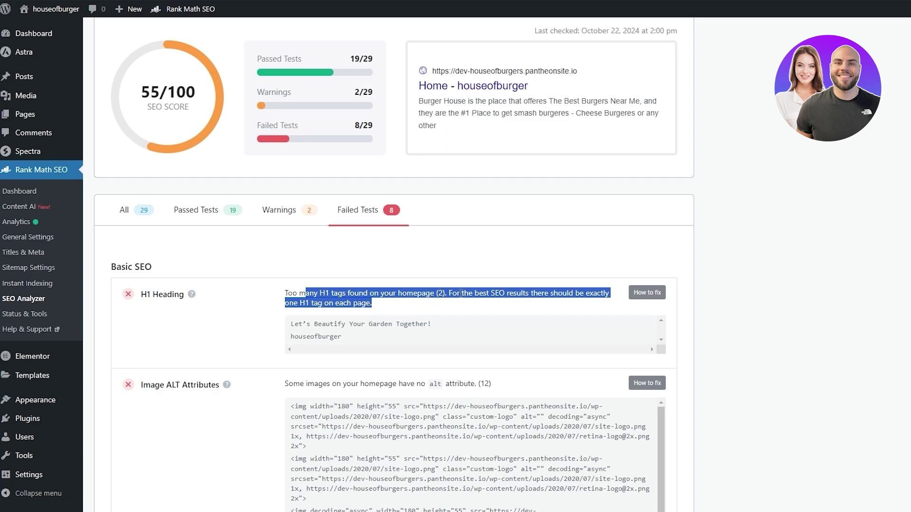
click(325, 300)
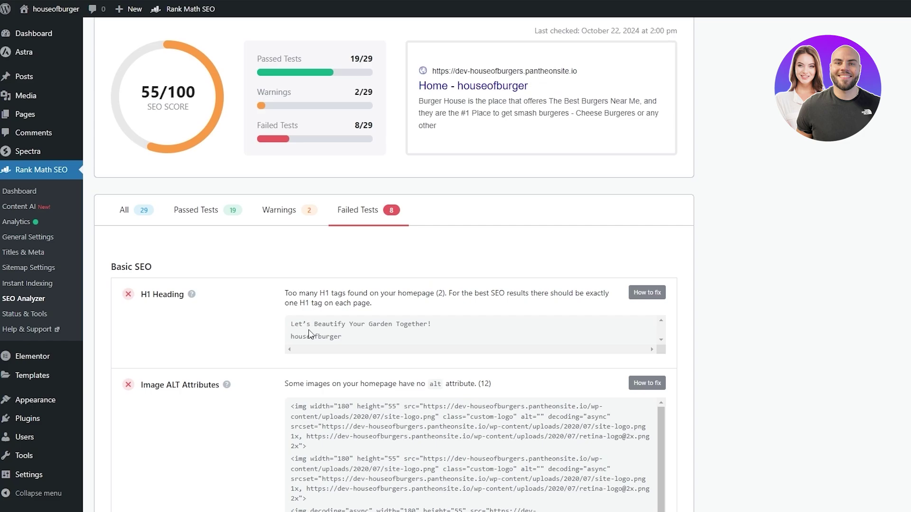
scroll(337, 327, down, 7)
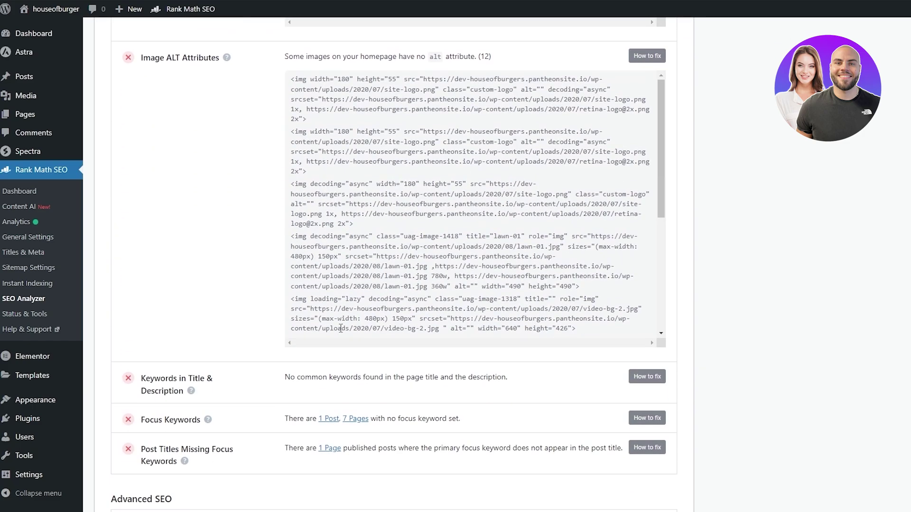
scroll(204, 67, down, 4)
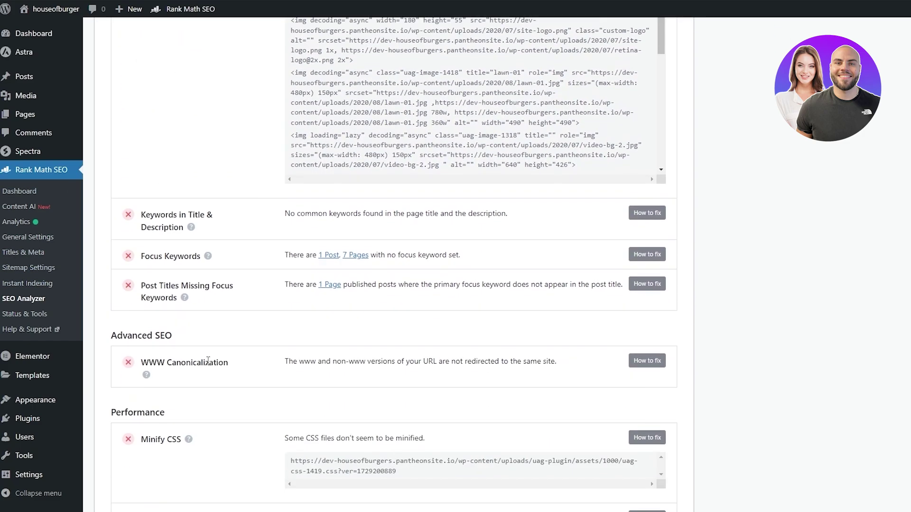
scroll(210, 365, up, 6)
scroll(210, 365, up, 8)
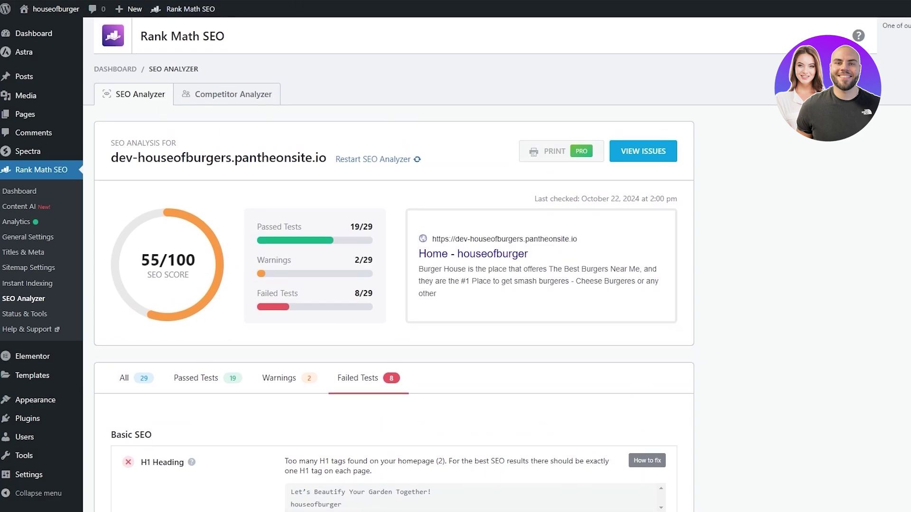
- Visit the site's live homepage and check which page editing and Rank Math SEO options it offers
click(56, 9)
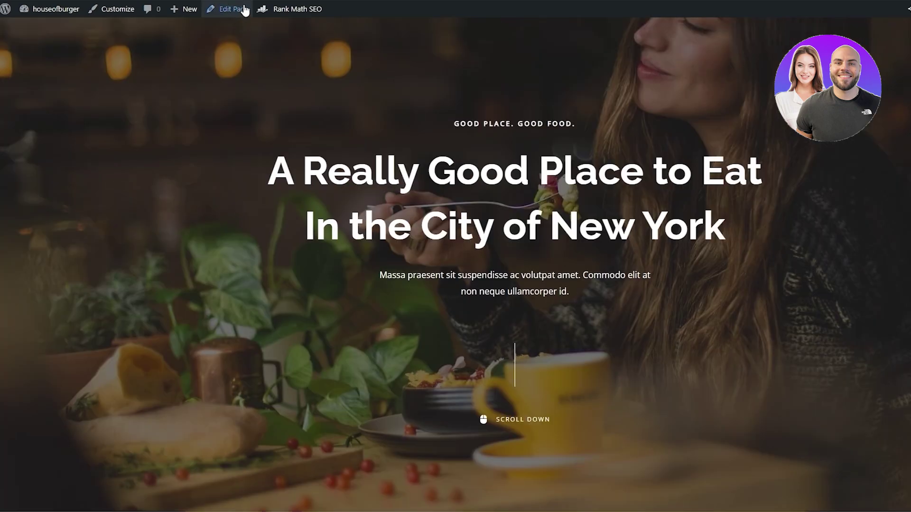
mouse_move(264, 16)
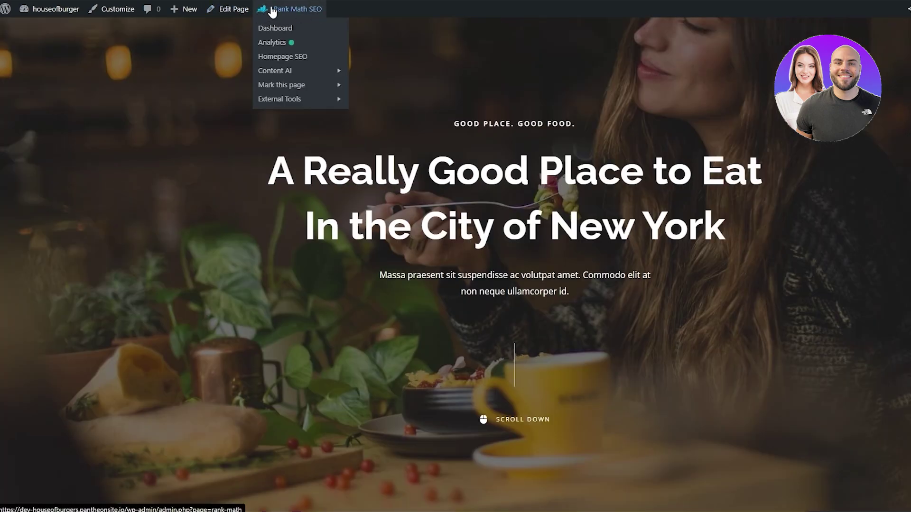
click(225, 12)
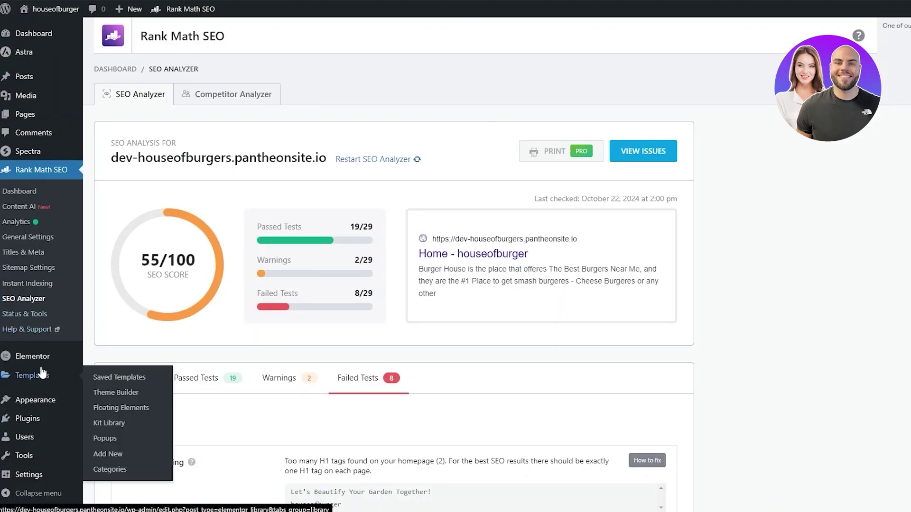
mouse_move(36, 374)
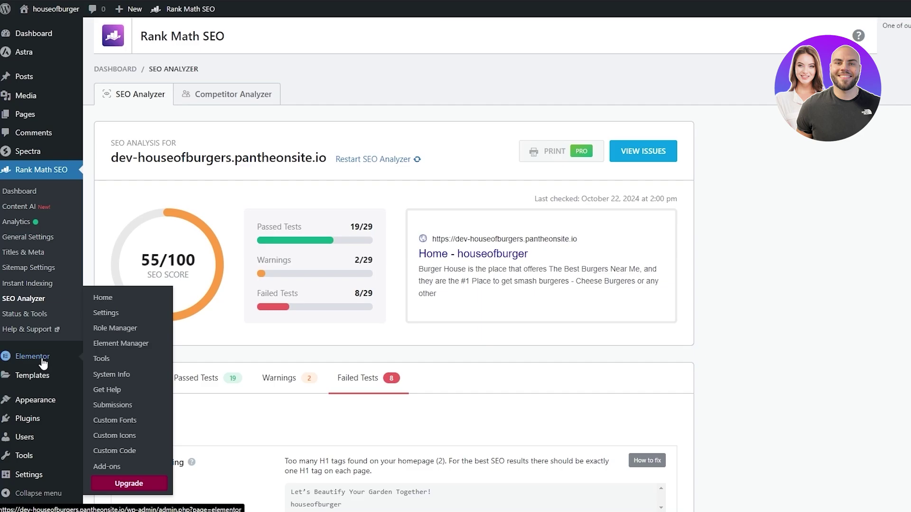
- Open the site's homepage for editing and switch it to Elementor, leaving the WordPress block editor
click(56, 8)
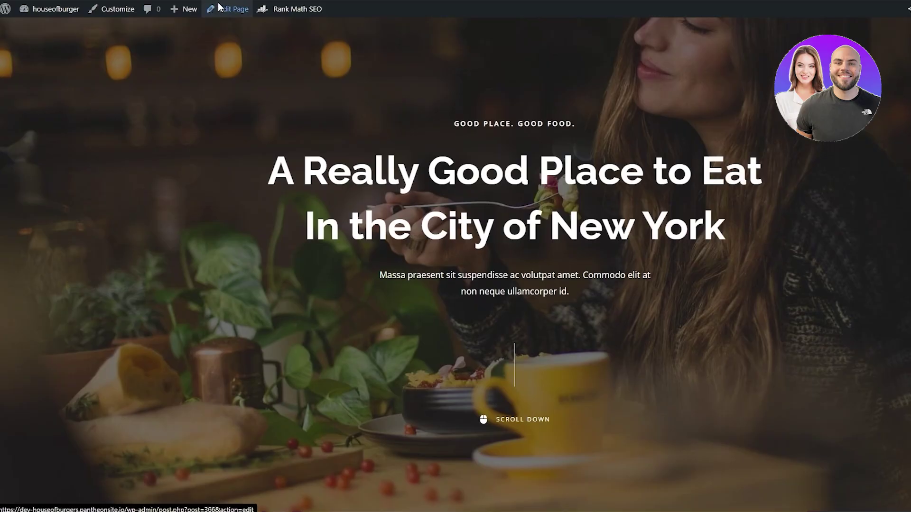
click(253, 12)
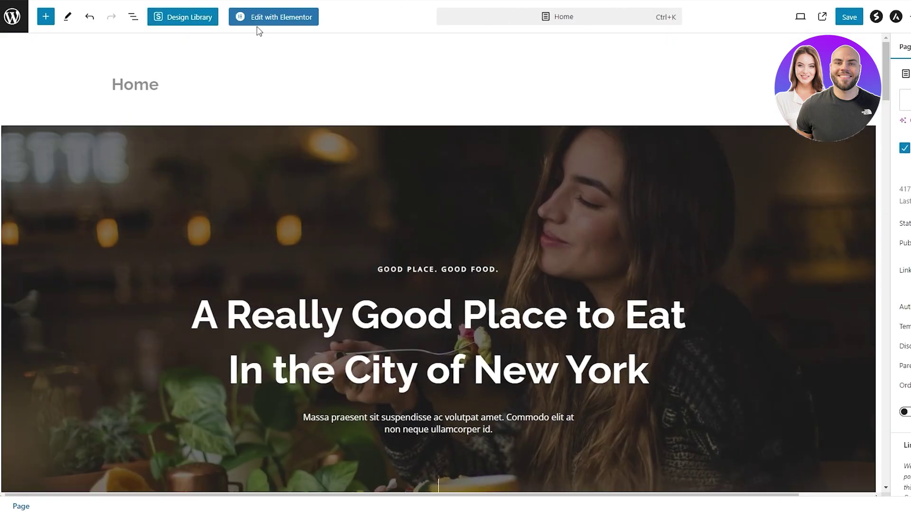
click(289, 21)
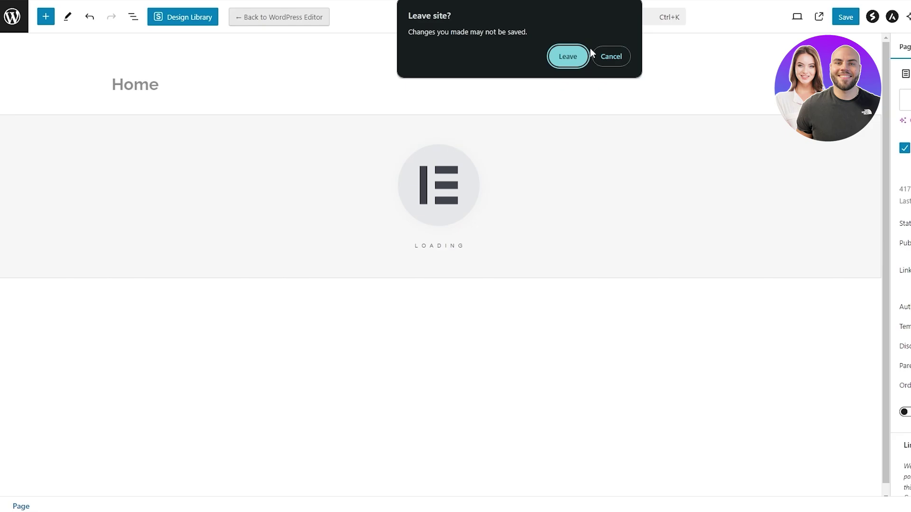
click(579, 56)
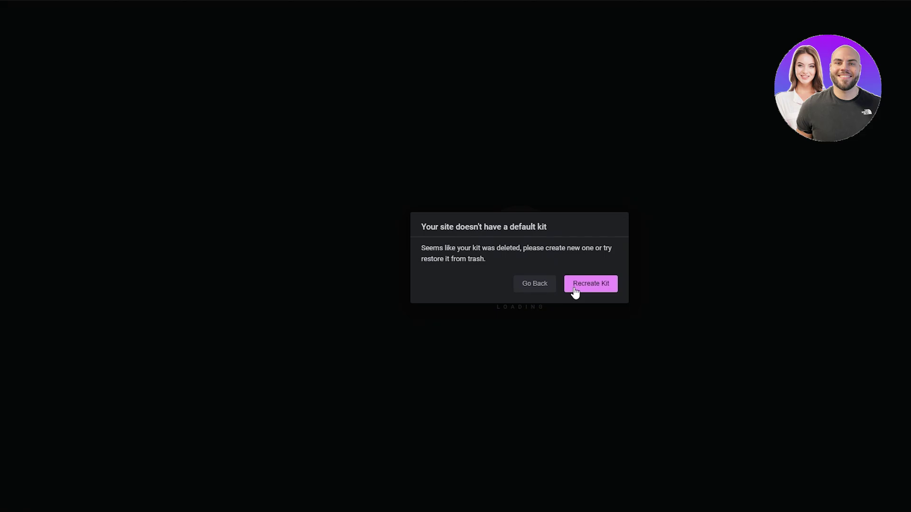
- Recreate the site's default kit from Elementor's tools, sync the library, regenerate the CSS files and data, and save the changes
click(575, 290)
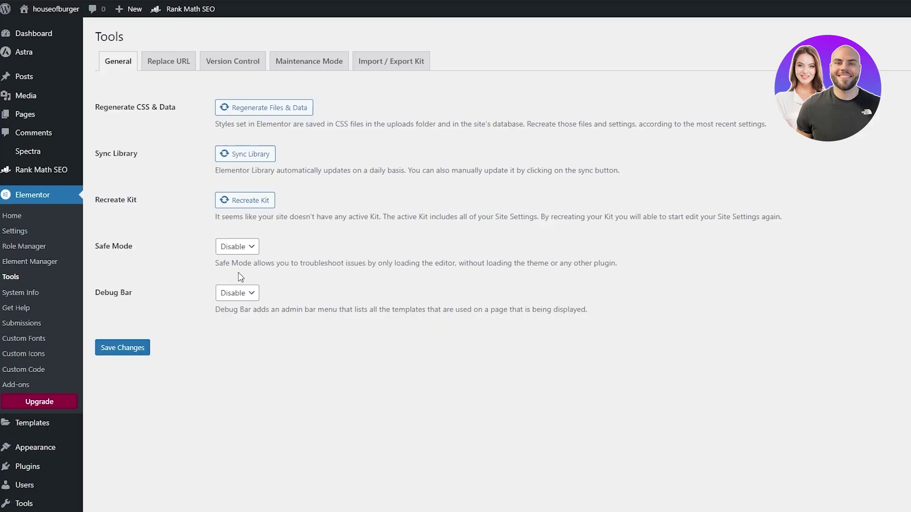
click(254, 225)
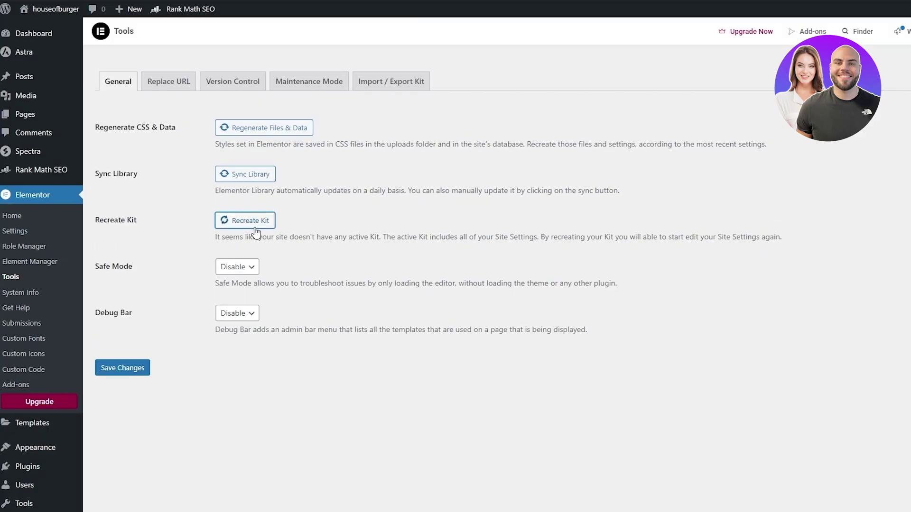
click(273, 175)
click(276, 130)
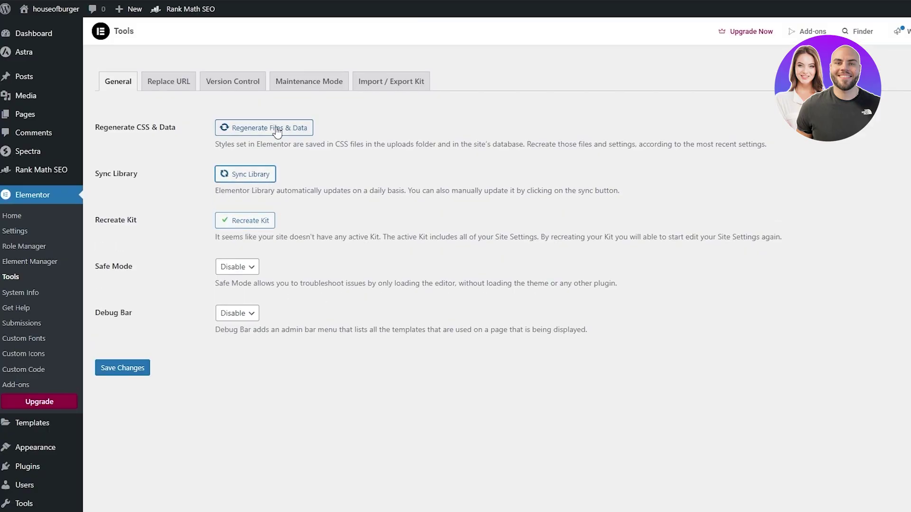
click(144, 372)
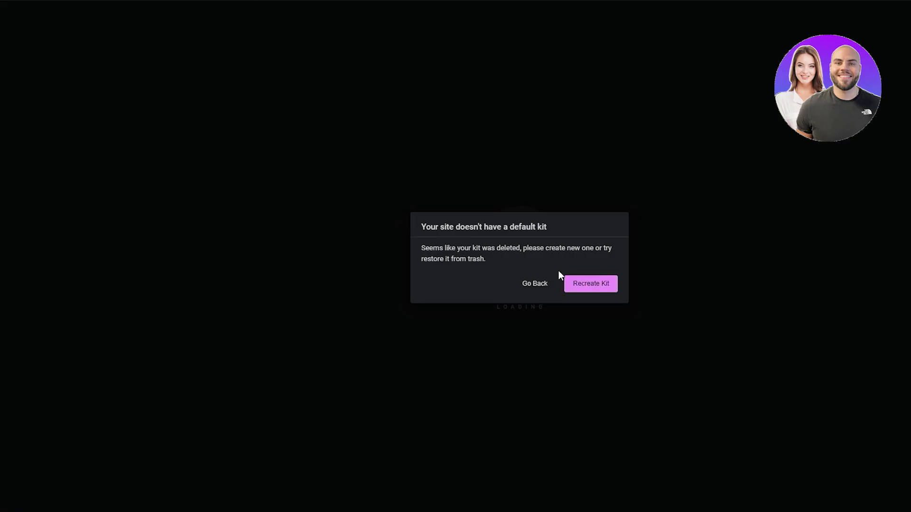
- Go back from the missing-kit dialog to the live homepage and reopen it for editing with Elementor
click(534, 284)
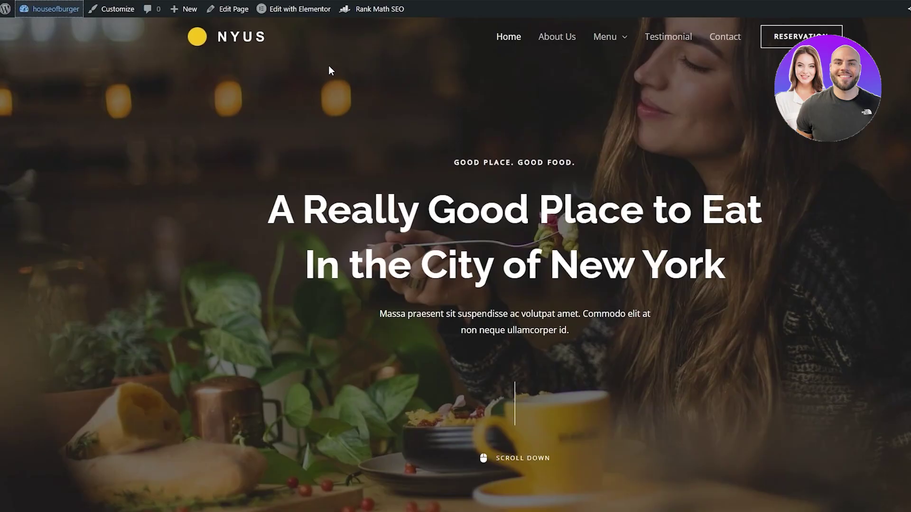
mouse_move(274, 13)
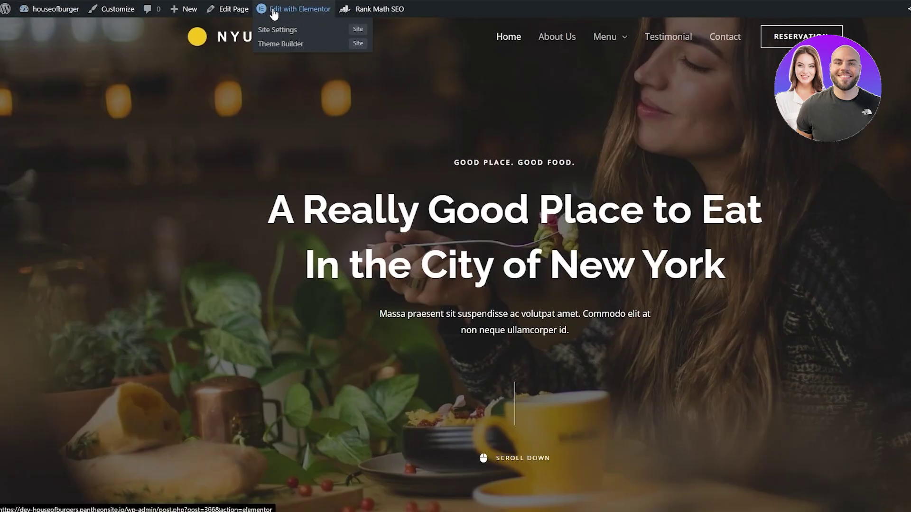
click(274, 13)
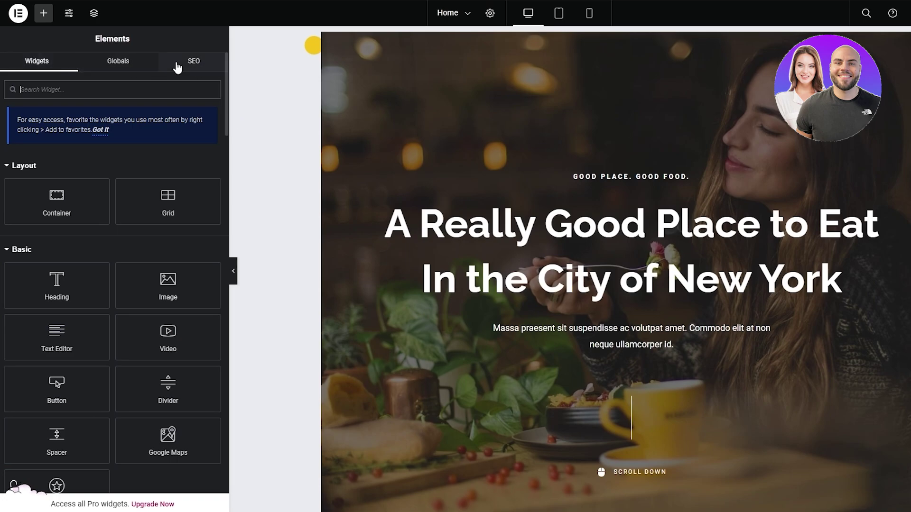
- Show the homepage's SEO settings in Elementor and review the Basic SEO checks about the focus keyword
click(192, 73)
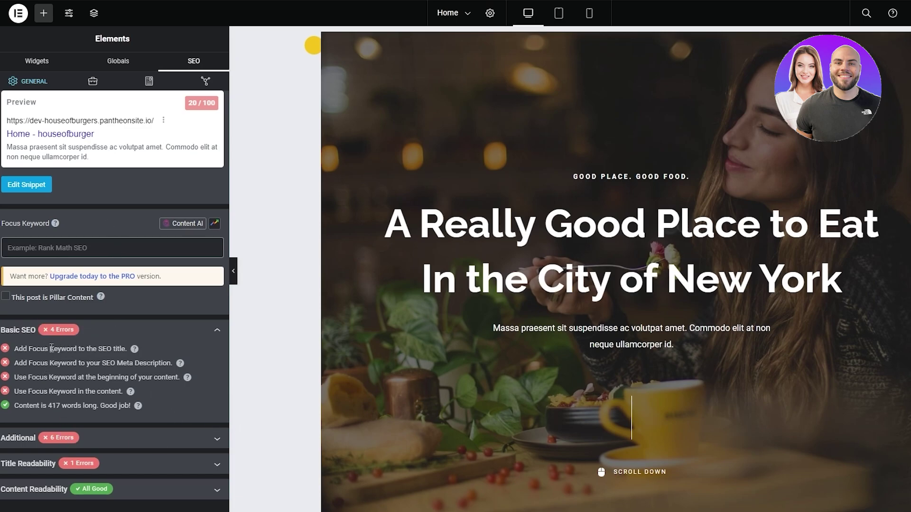
drag(22, 352, 106, 349)
drag(28, 363, 135, 363)
drag(23, 377, 143, 379)
drag(27, 391, 97, 393)
- Go to Semrush in a new browser tab and open its Keyword Magic Tool
key(ctrl+t)
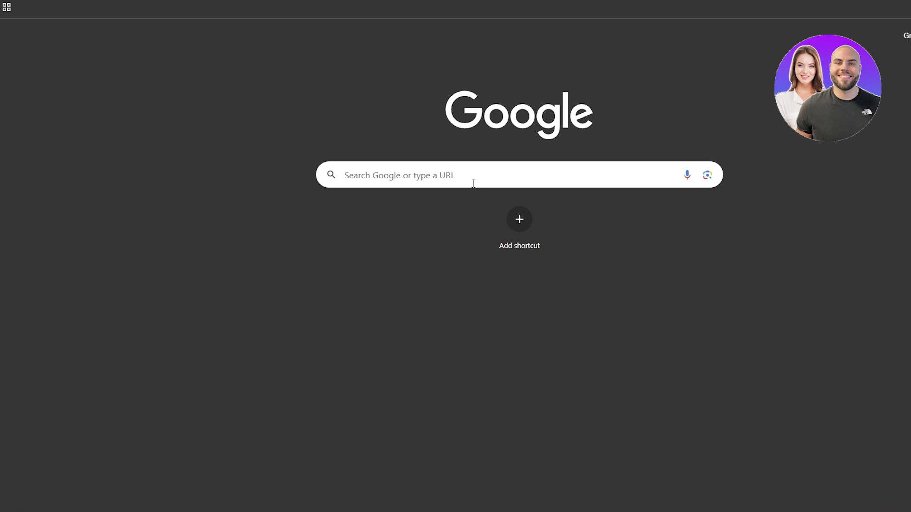
text(semrush)
key(Return)
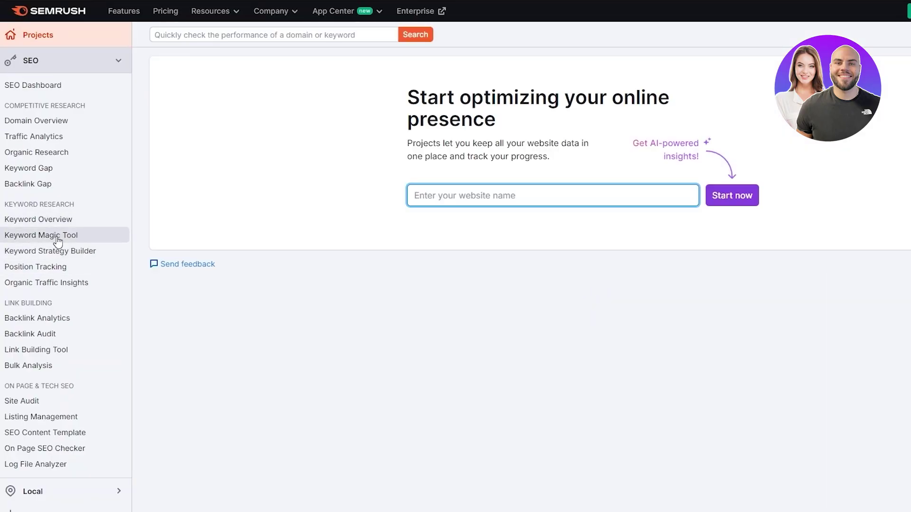
click(63, 241)
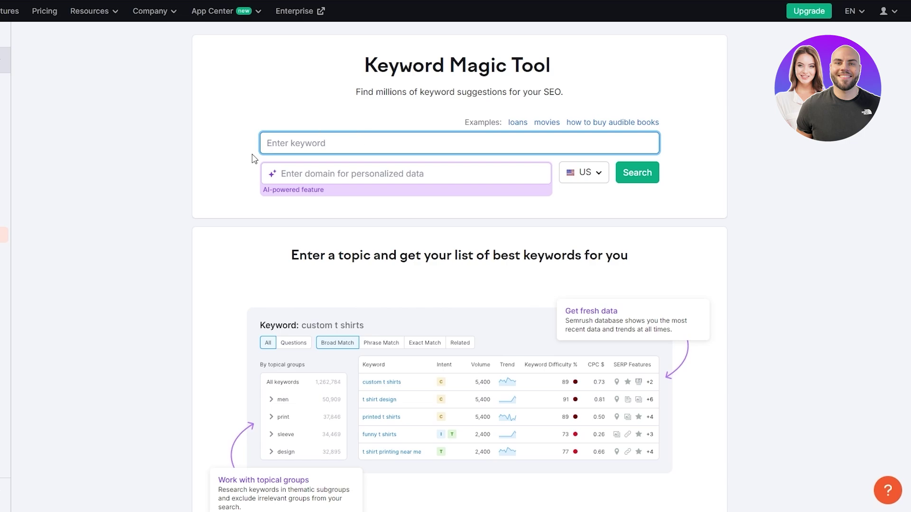
- Search the Keyword Magic Tool for "resturant" and compare the search volume and keyword difficulty of the suggestions
text(resturant)
key(Return)
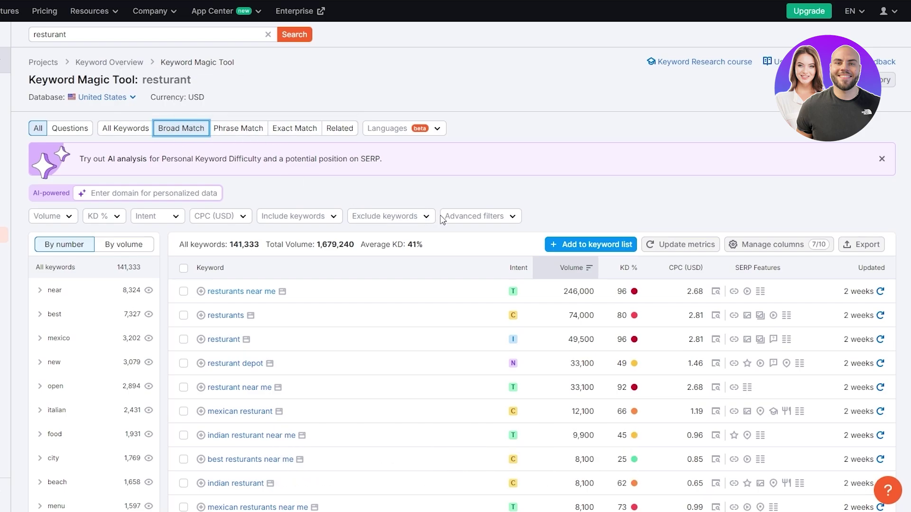
scroll(482, 235, down, 2)
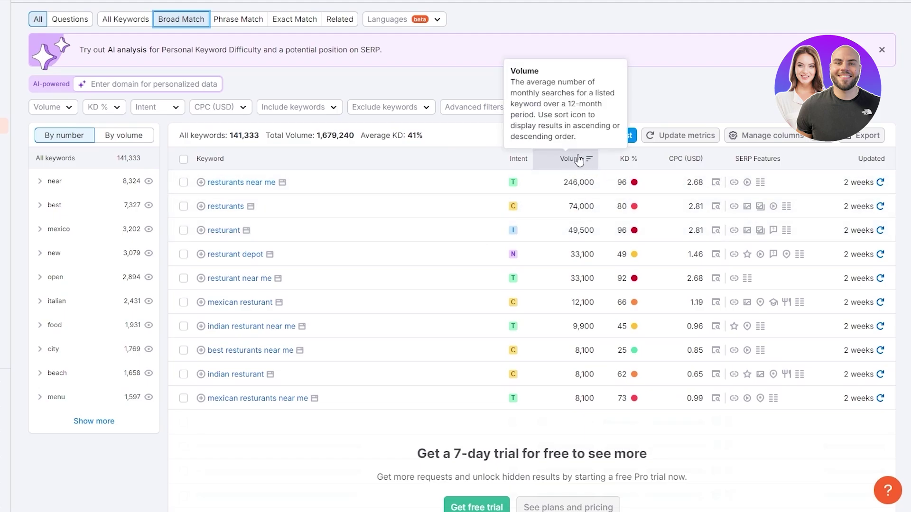
mouse_move(625, 163)
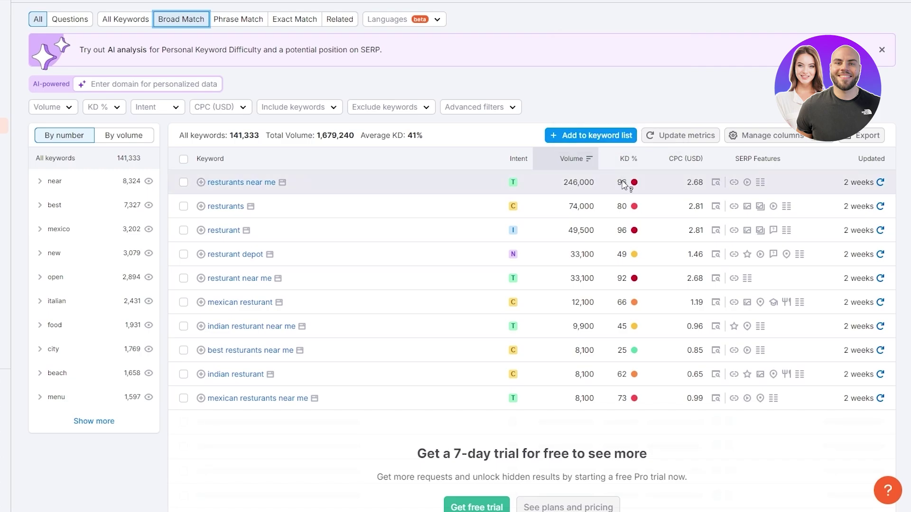
mouse_move(623, 186)
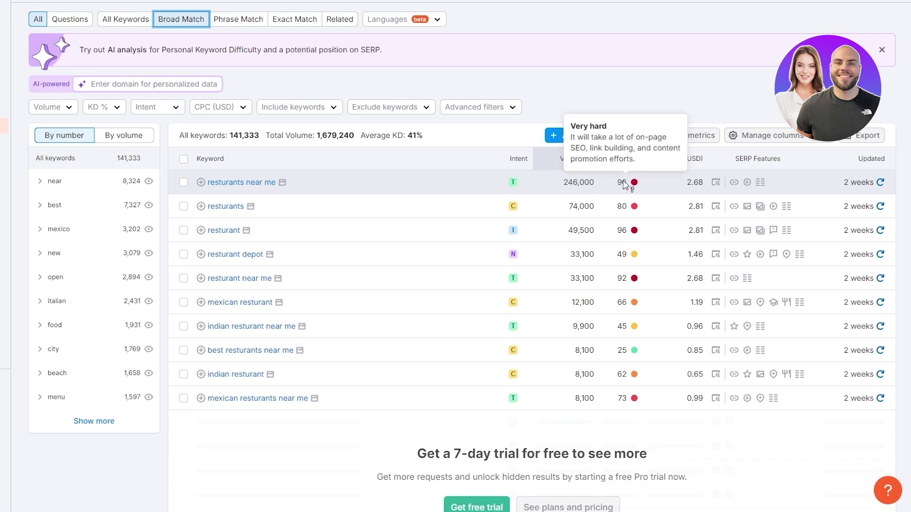
mouse_move(622, 350)
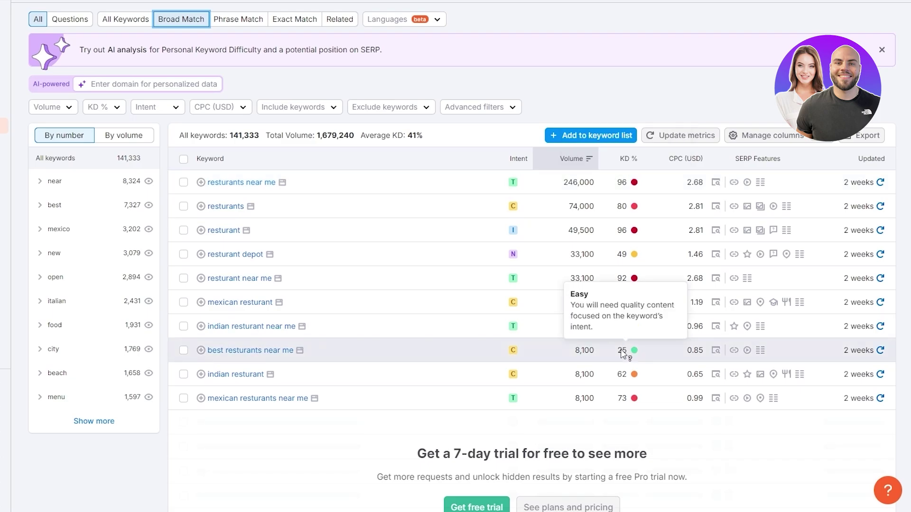
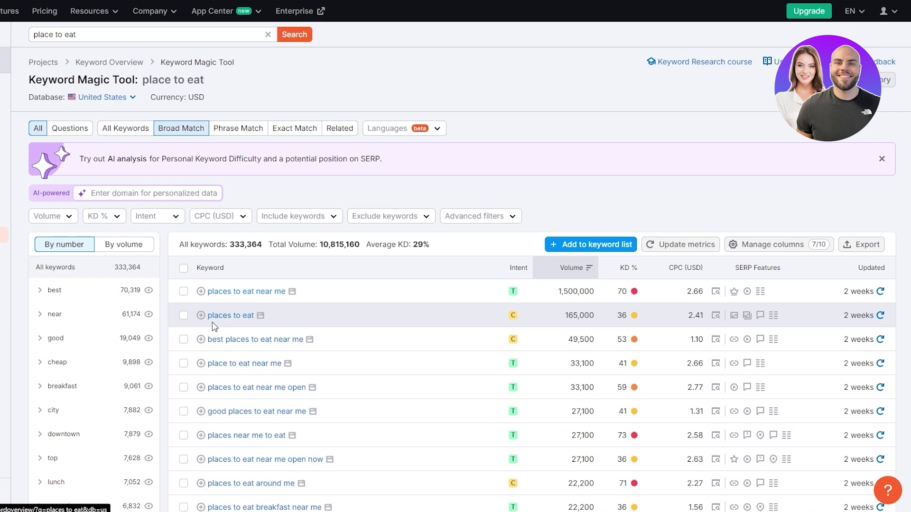
- Check the keyword difficulty and search volume of "places to eat" among the suggestions for "place to eat"
mouse_move(627, 323)
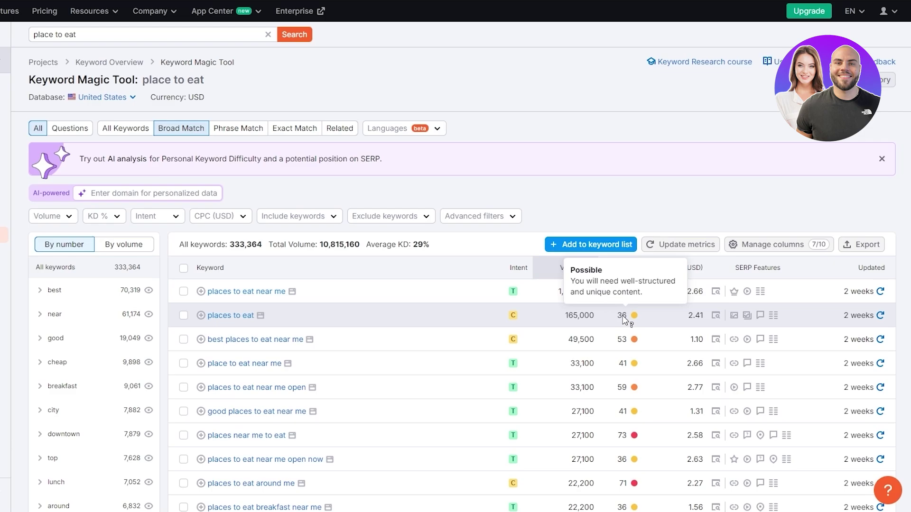
drag(565, 322, 603, 322)
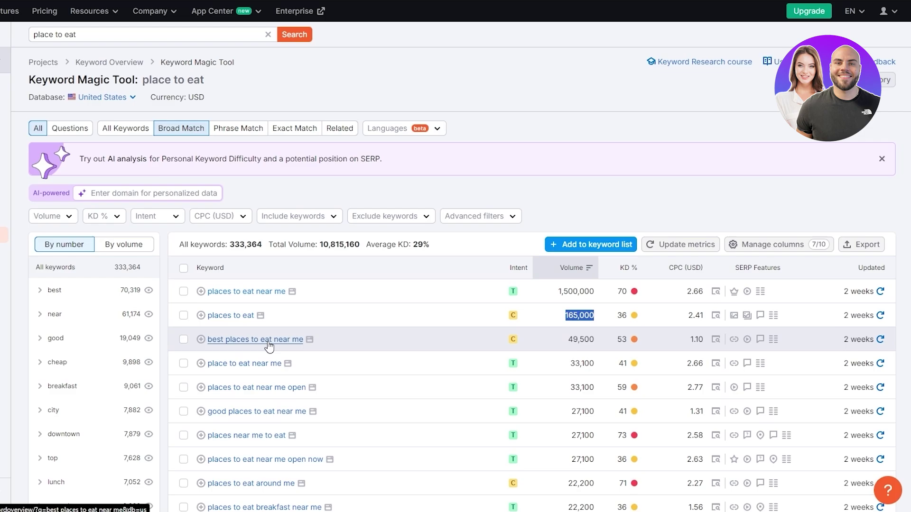
scroll(427, 394, down, 1)
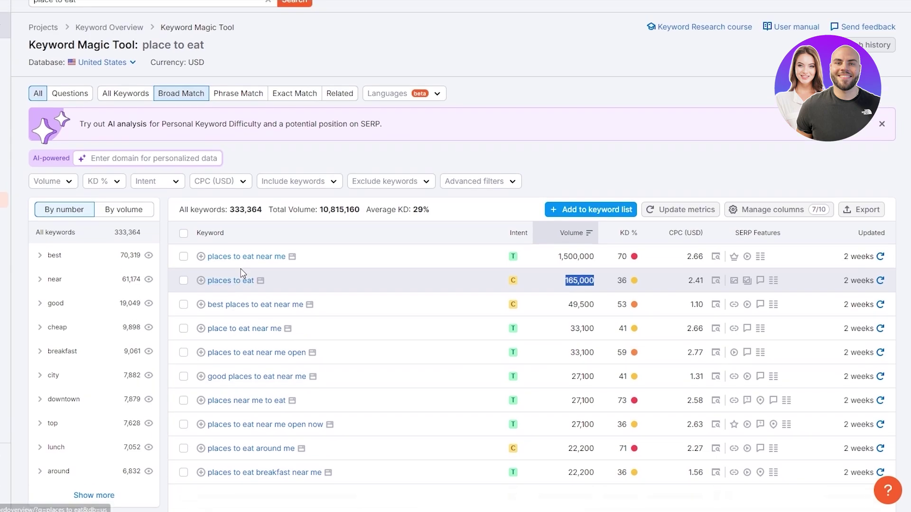
scroll(62, 33, up, 1)
- Reword the Semrush search term as "places to eat" and add that phrase as the homepage's focus keyword in Elementor
click(53, 35)
text(s to eat)
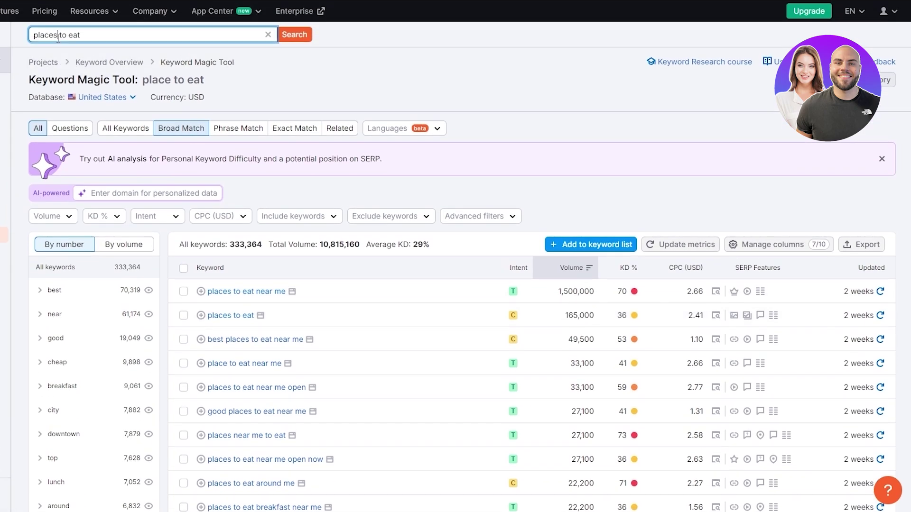
key(ctrl+a)
key(Escape)
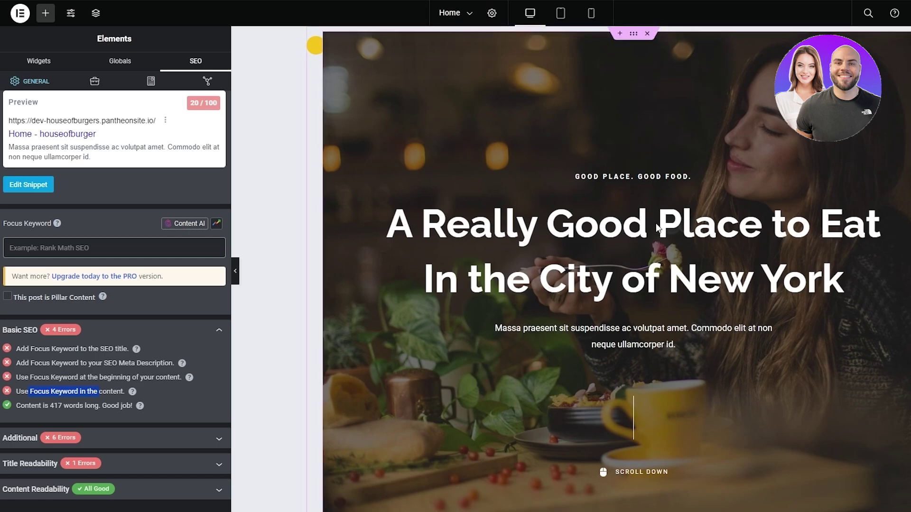
click(123, 253)
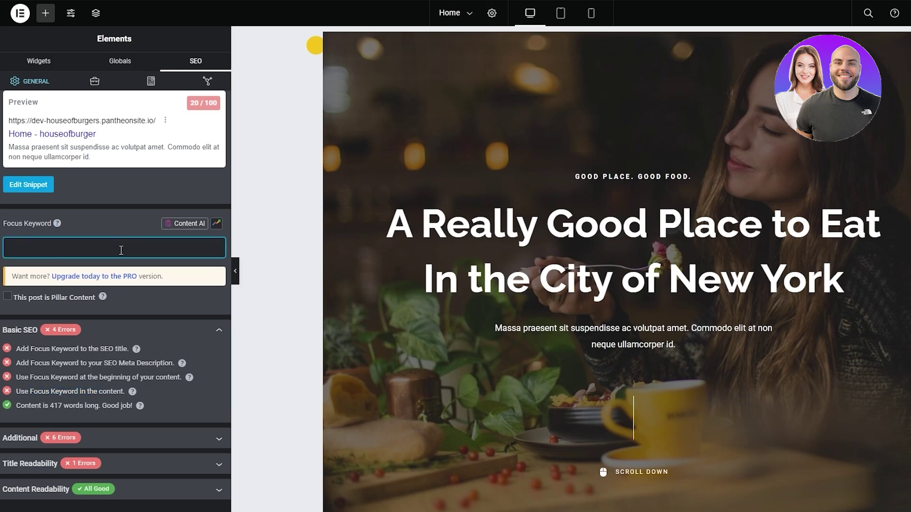
text(places to eat)
key(Return)
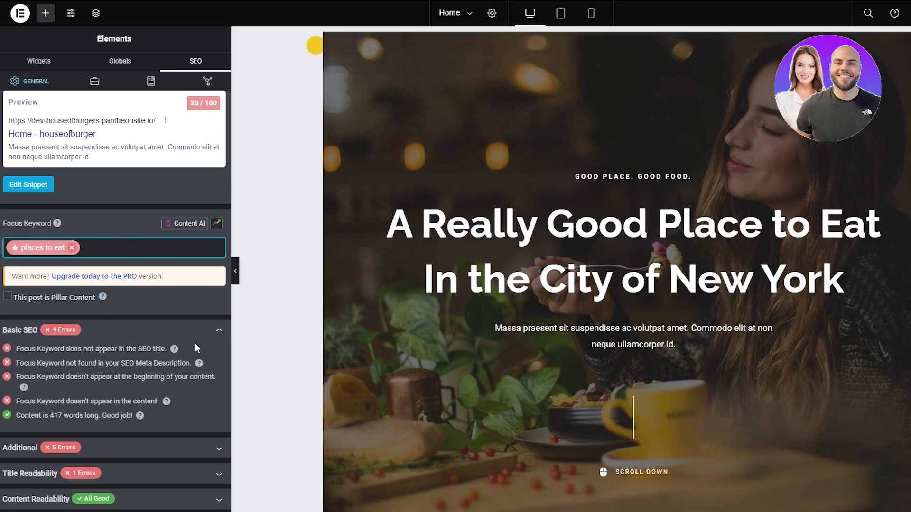
- Rewrite the homepage's main heading as "The Best Places To Eat In the City of New York"
click(465, 242)
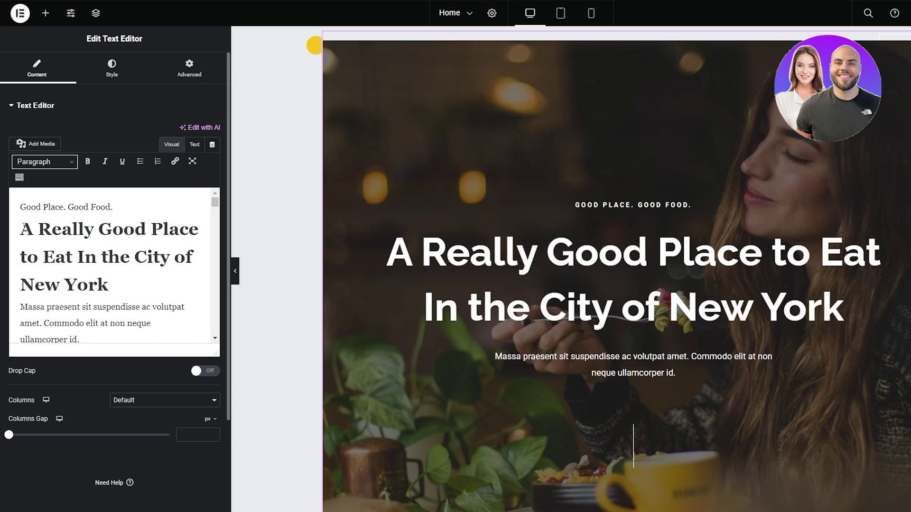
drag(24, 227, 118, 281)
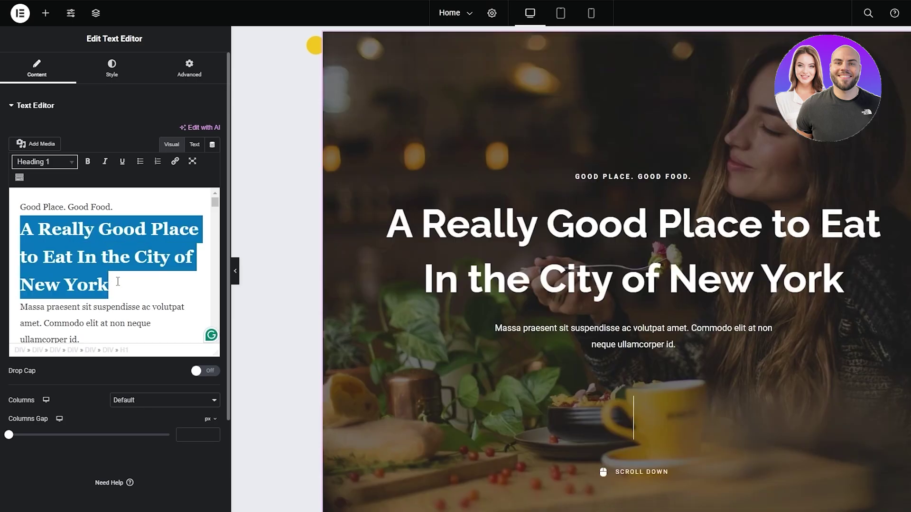
text(The Best Places To Eat In the City of New York)
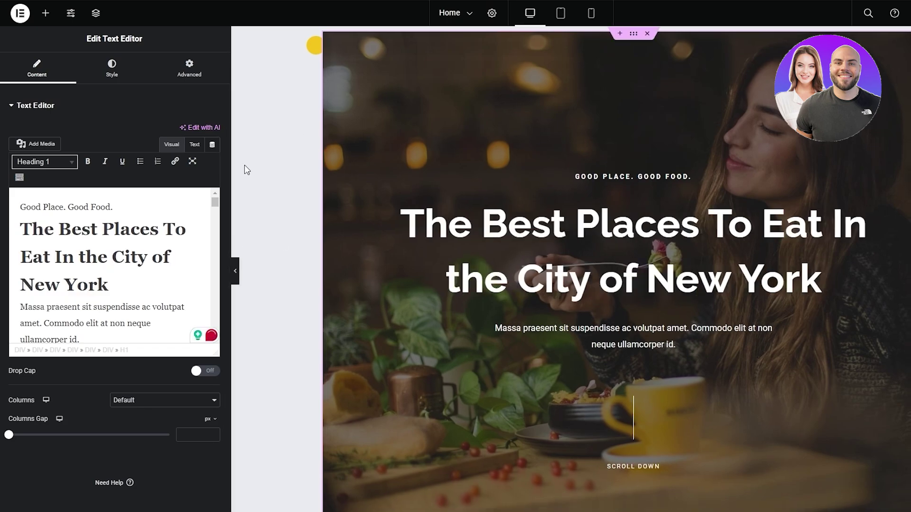
click(272, 252)
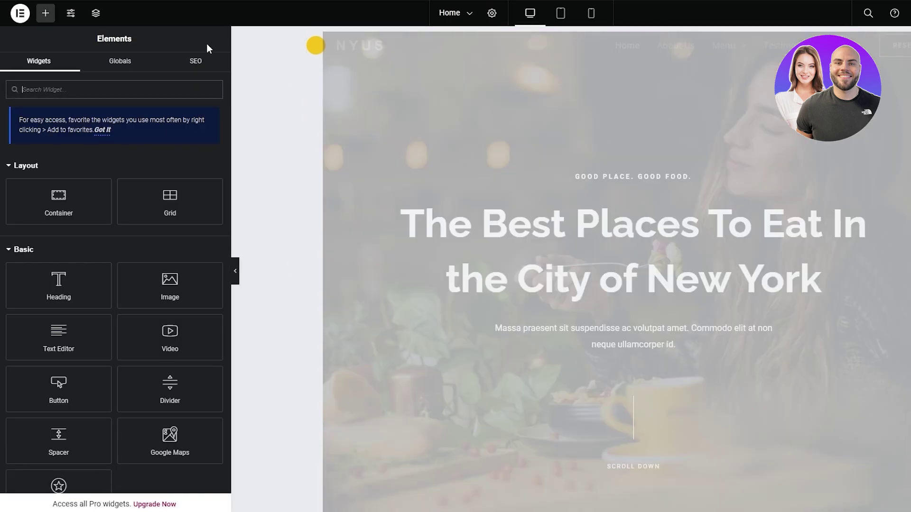
- Return to the homepage's SEO settings and review the Basic SEO checks on focus keyword placement in content and title
click(182, 62)
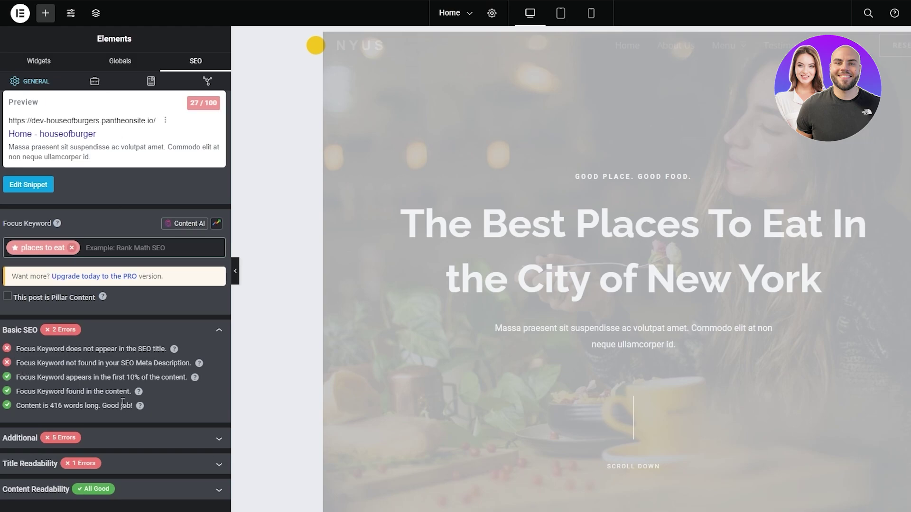
drag(18, 378, 160, 380)
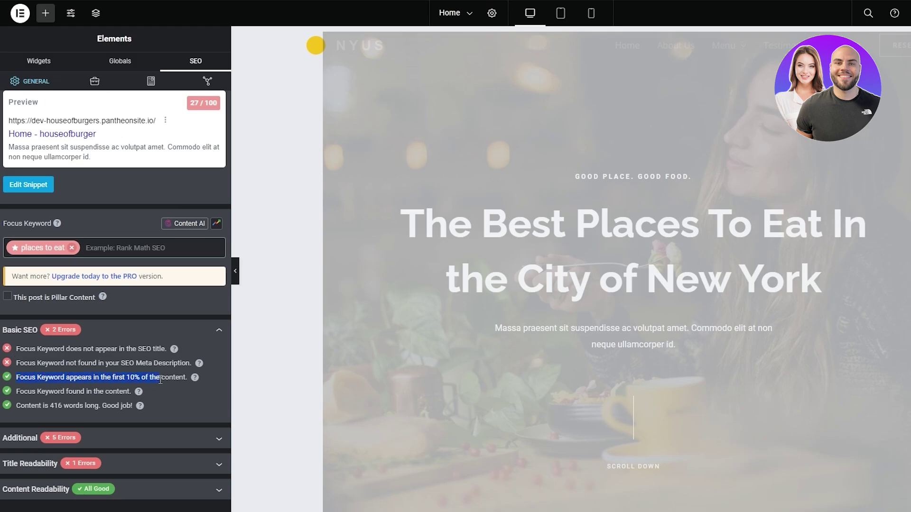
drag(17, 392, 50, 406)
drag(36, 349, 151, 349)
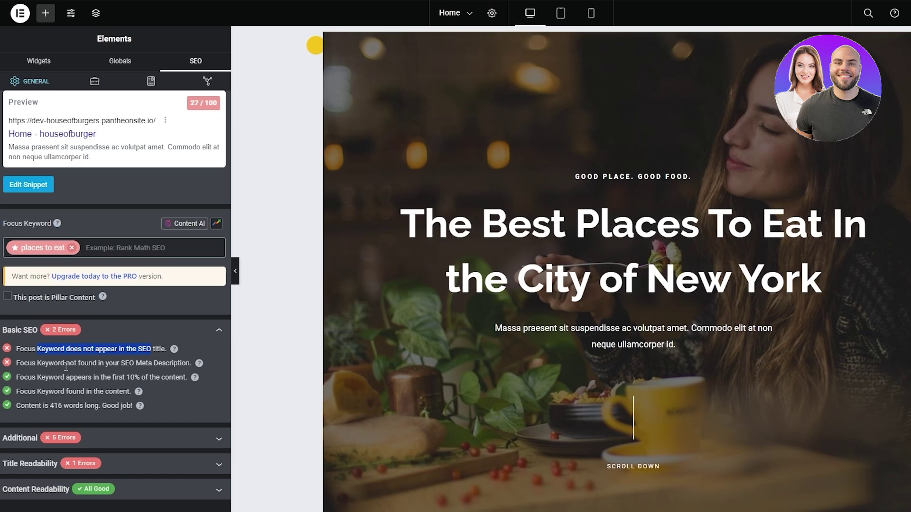
- Review the meta description check and inspect the title and description fields in the homepage's snippet editor
drag(65, 363, 137, 363)
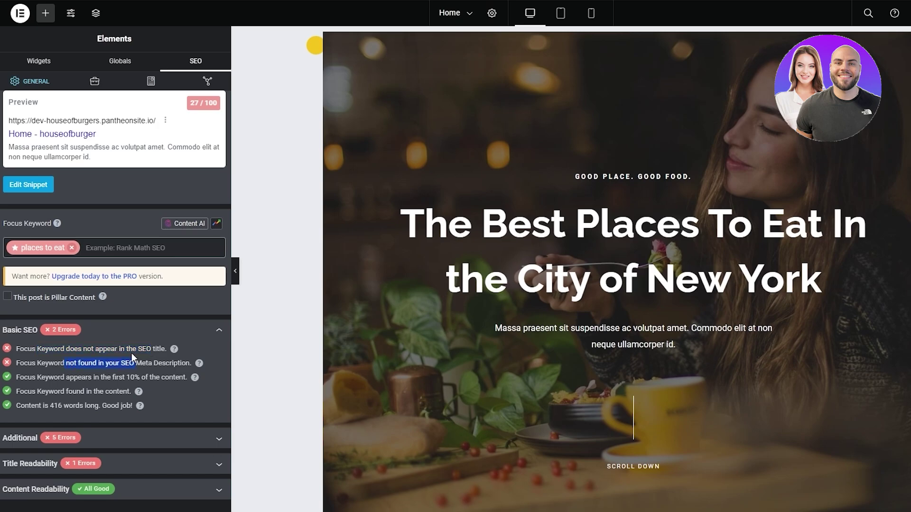
click(29, 186)
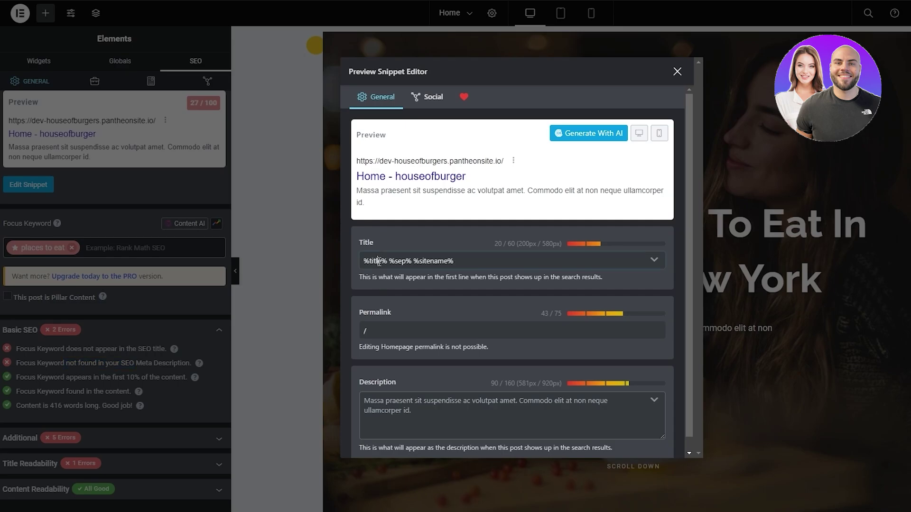
click(394, 405)
click(675, 74)
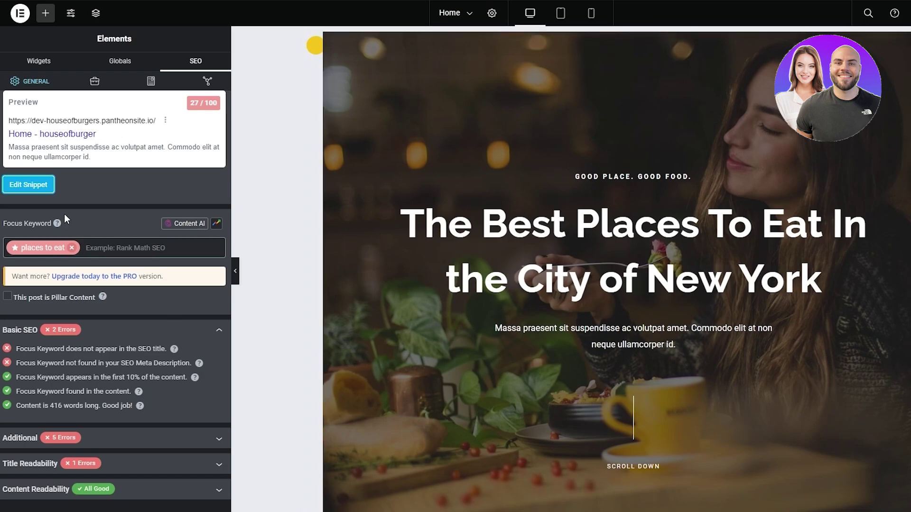
- Copy the homepage's main heading and paste it as the SEO title, "The Best Places To Eat In the City of New York"
click(642, 221)
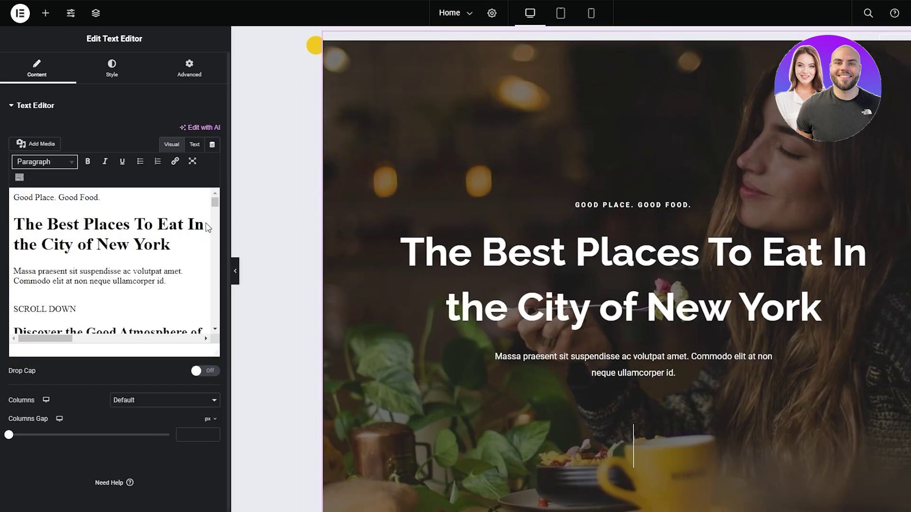
drag(169, 245, 13, 224)
key(ctrl+c)
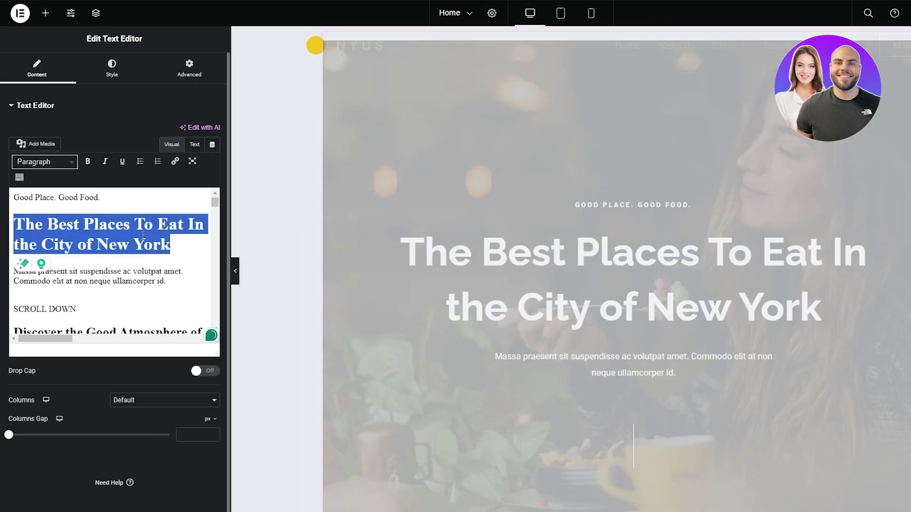
click(269, 229)
click(201, 67)
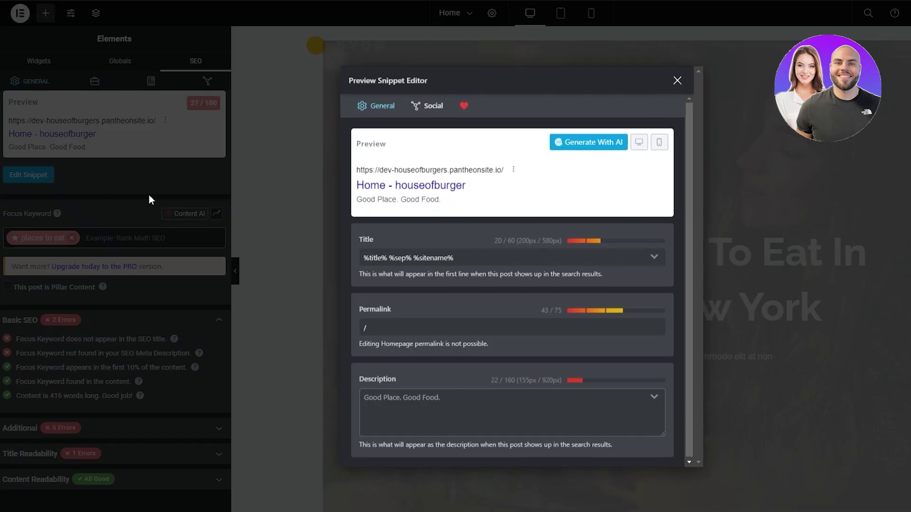
triple_click(410, 246)
key(ctrl+v)
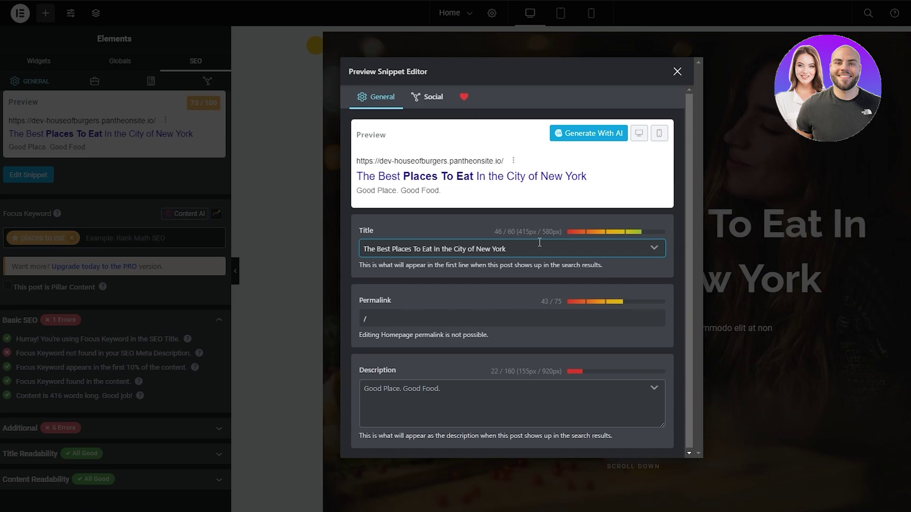
- Fill the SEO meta description with the copied heading and reword it as "Find The Best Places To Eat In NY"
click(460, 407)
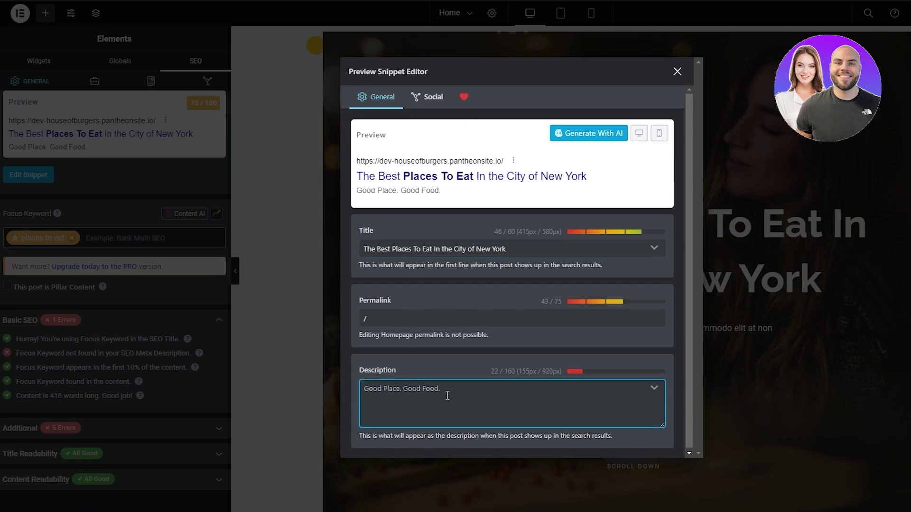
key(ctrl+a)
key(ctrl+v)
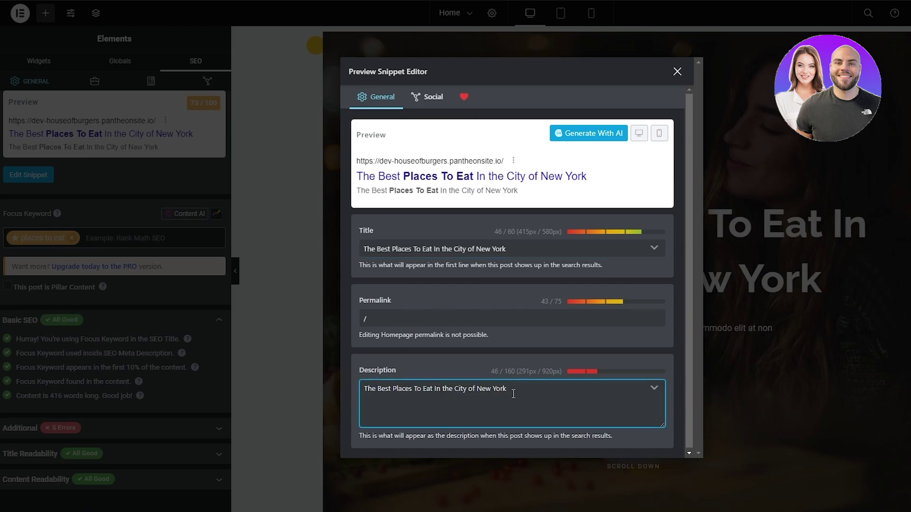
drag(514, 394, 327, 389)
key(ctrl+c)
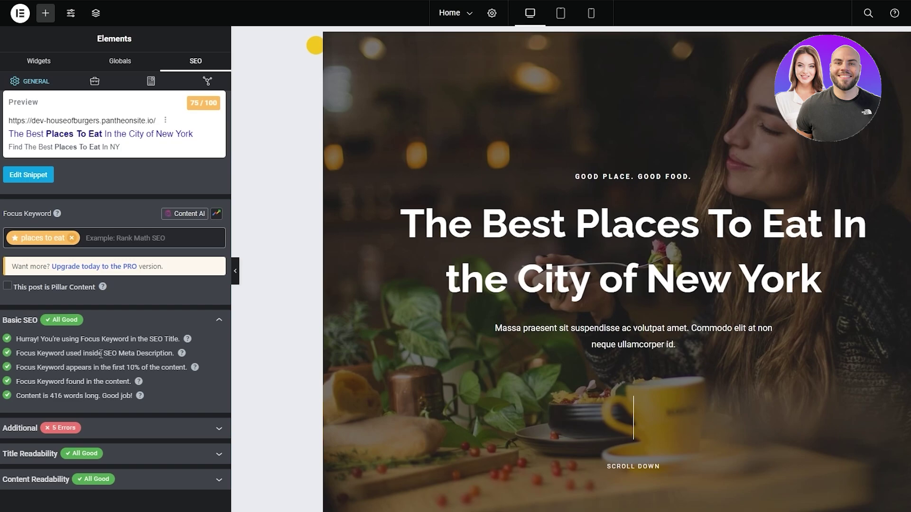
- Review the Additional SEO checks on subheadings, image alt text, keyword density and internal links against the homepage's content
drag(152, 339, 160, 342)
click(94, 428)
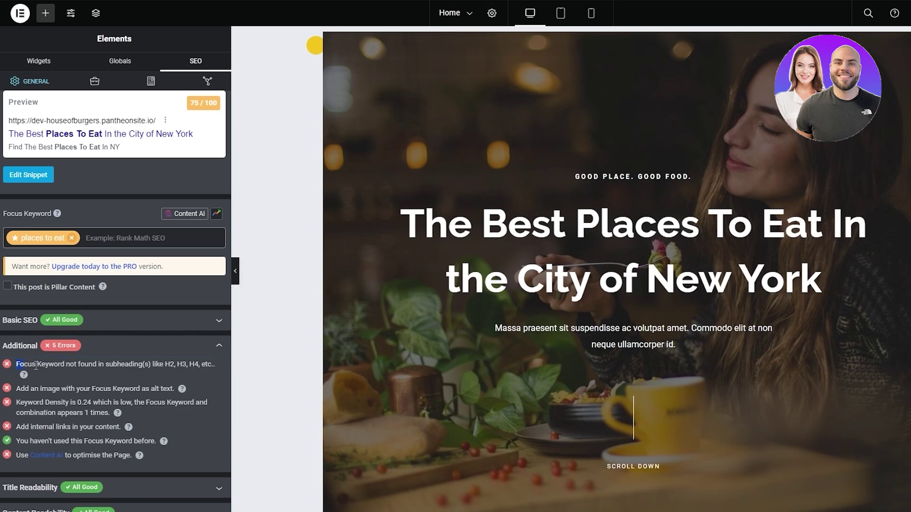
drag(17, 365, 199, 368)
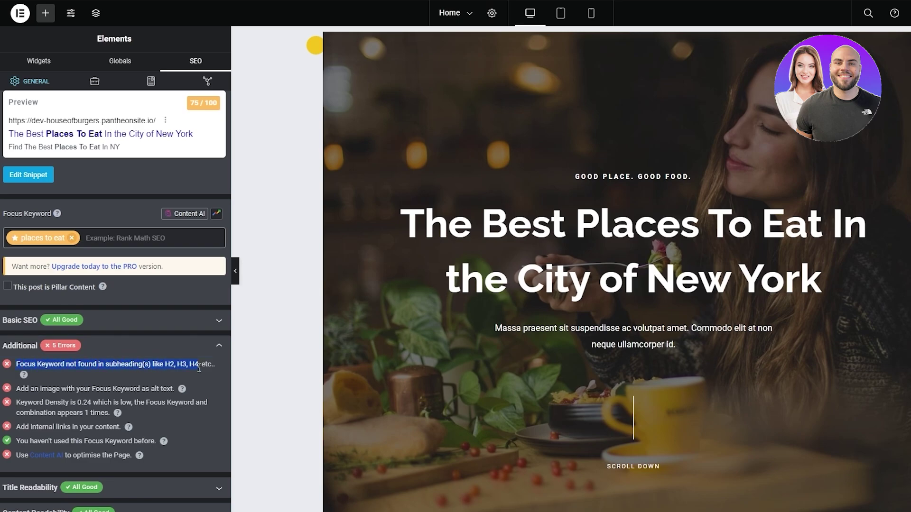
drag(16, 389, 162, 388)
drag(16, 403, 96, 432)
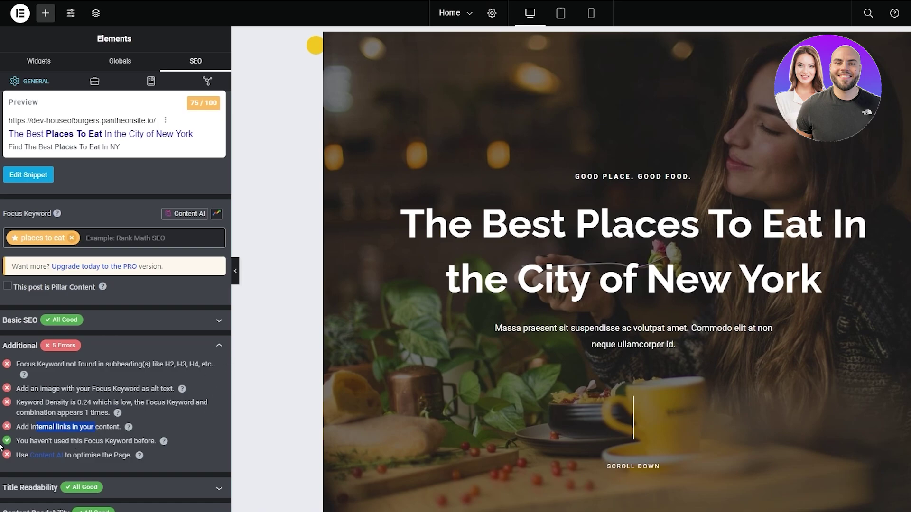
drag(37, 364, 205, 368)
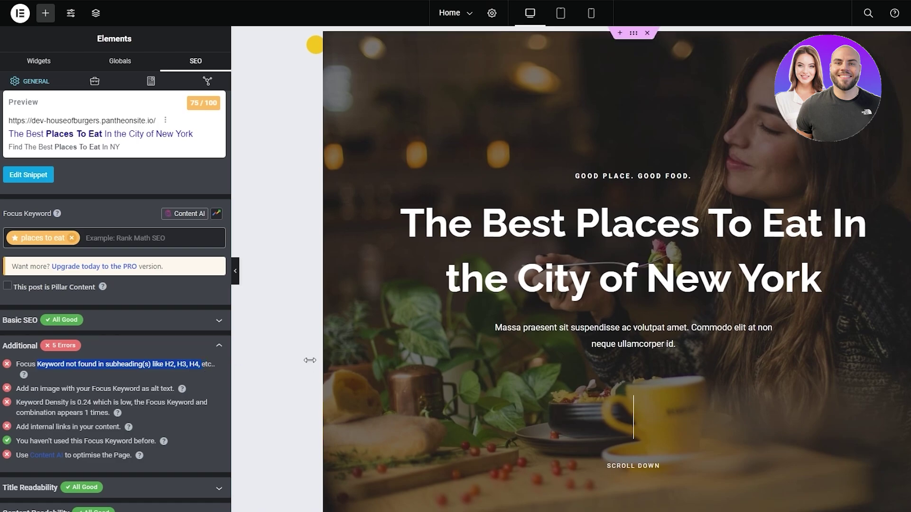
scroll(426, 368, down, 5)
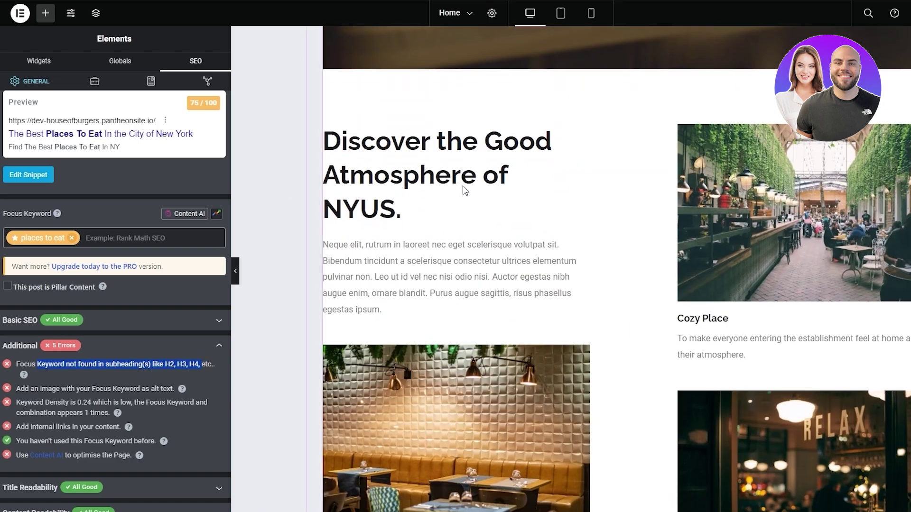
scroll(464, 187, down, 10)
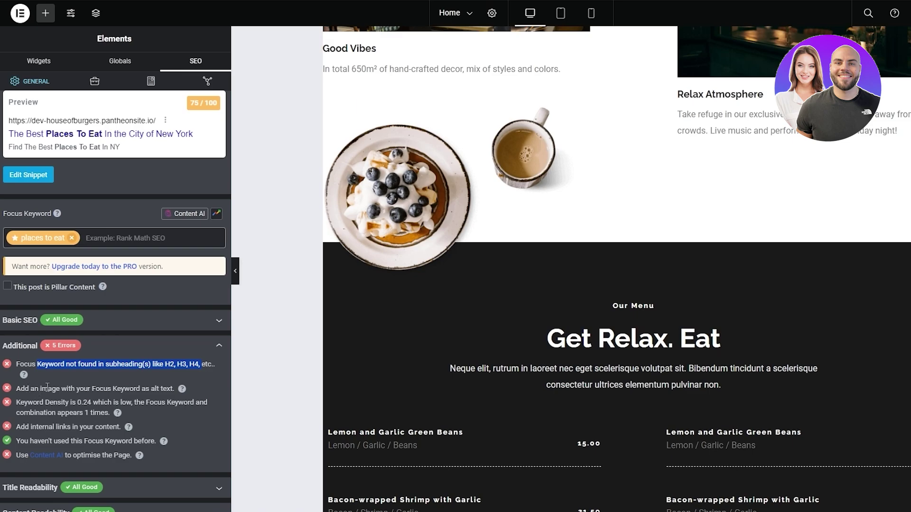
drag(47, 387, 174, 388)
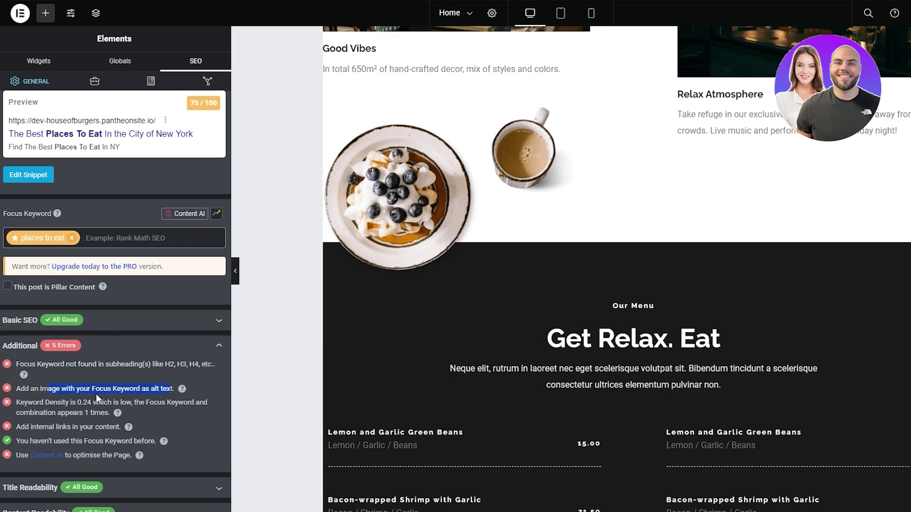
- Select the homepage's text block and open its content for editing
scroll(591, 254, up, 5)
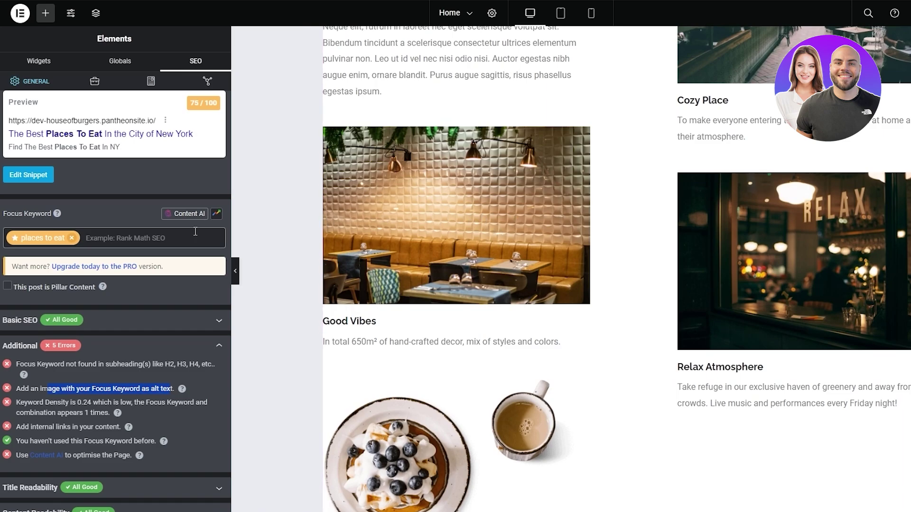
scroll(564, 211, up, 10)
click(565, 205)
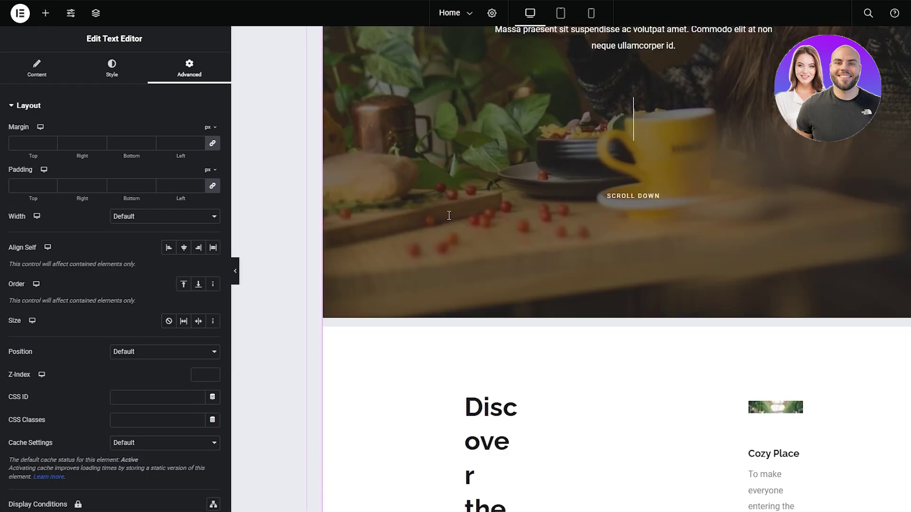
scroll(414, 199, up, 5)
click(37, 69)
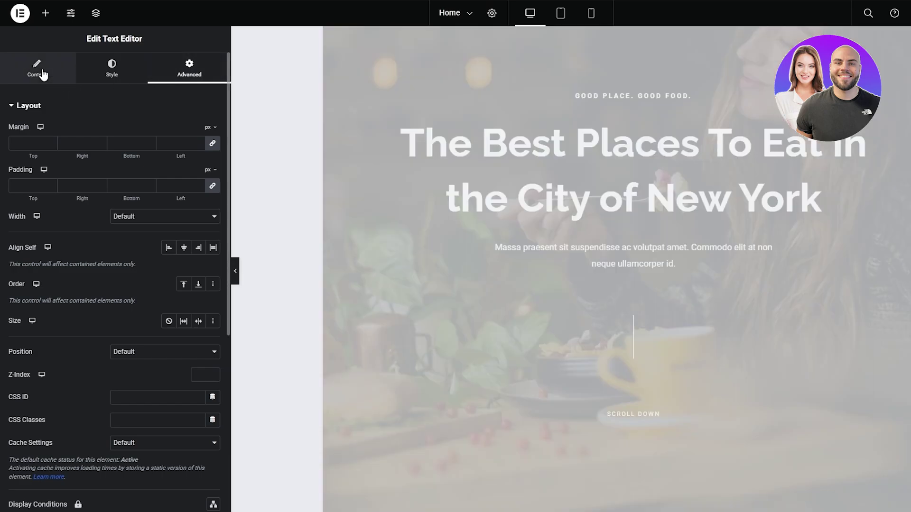
- Set the alternative text of the image above "Good Vibes" to "The Best Places To Eat In the City of New York"
scroll(133, 261, down, 10)
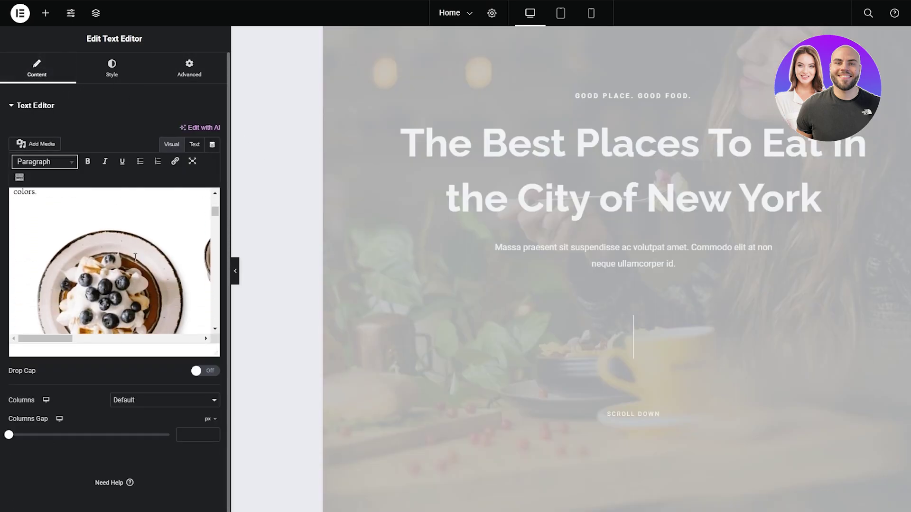
scroll(100, 261, down, 5)
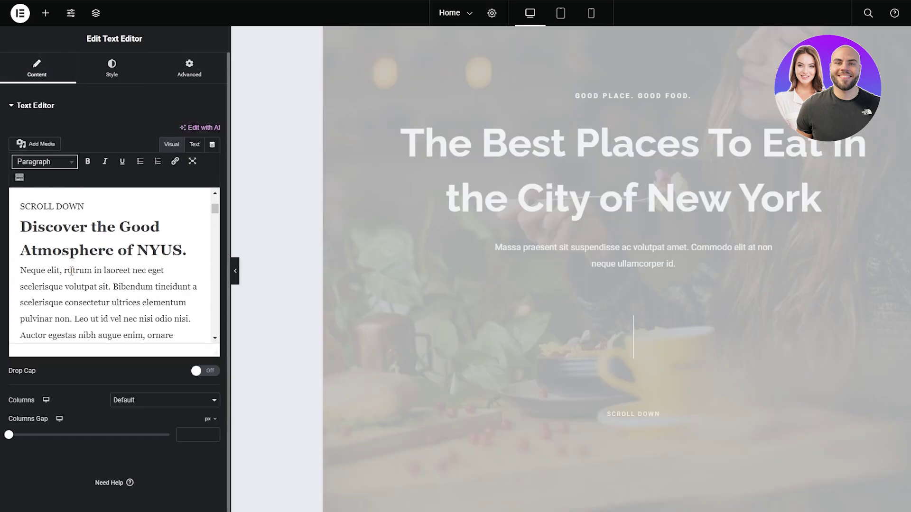
scroll(57, 292, down, 3)
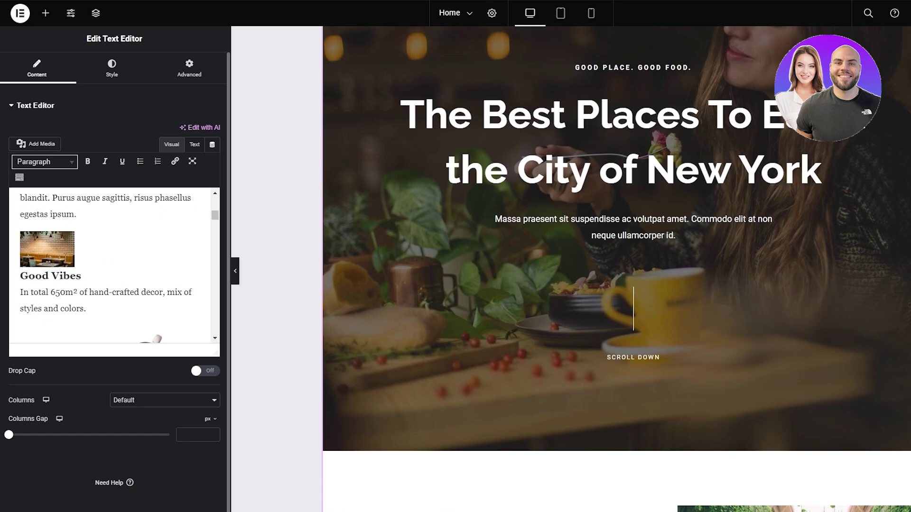
scroll(37, 293, up, 5)
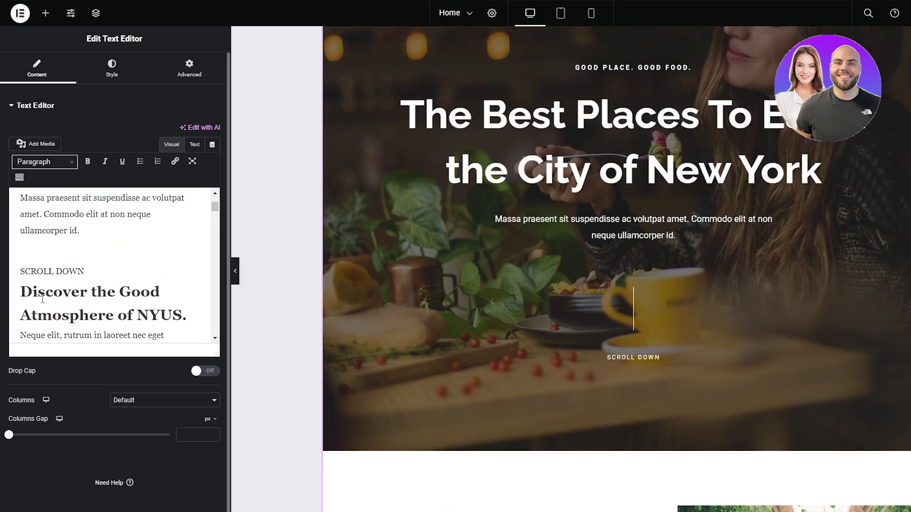
scroll(44, 299, down, 4)
scroll(44, 299, down, 3)
scroll(44, 299, up, 3)
click(47, 249)
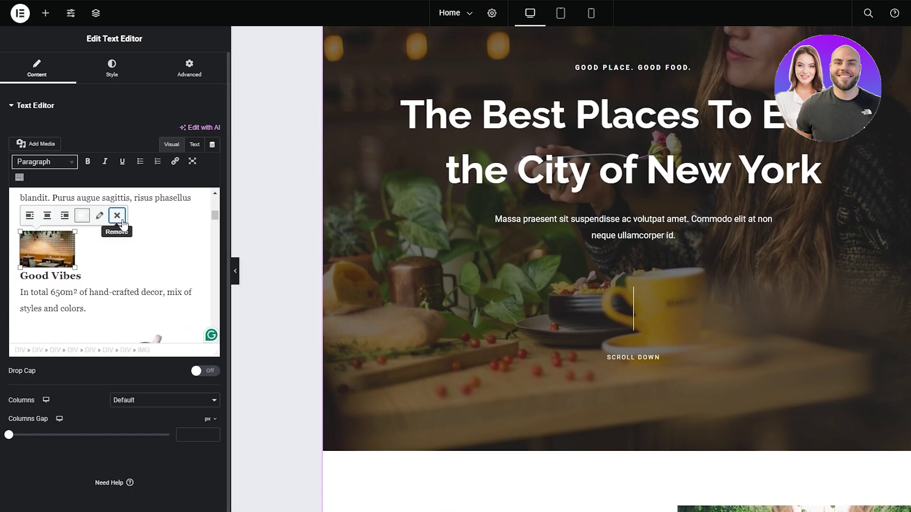
click(100, 216)
click(304, 76)
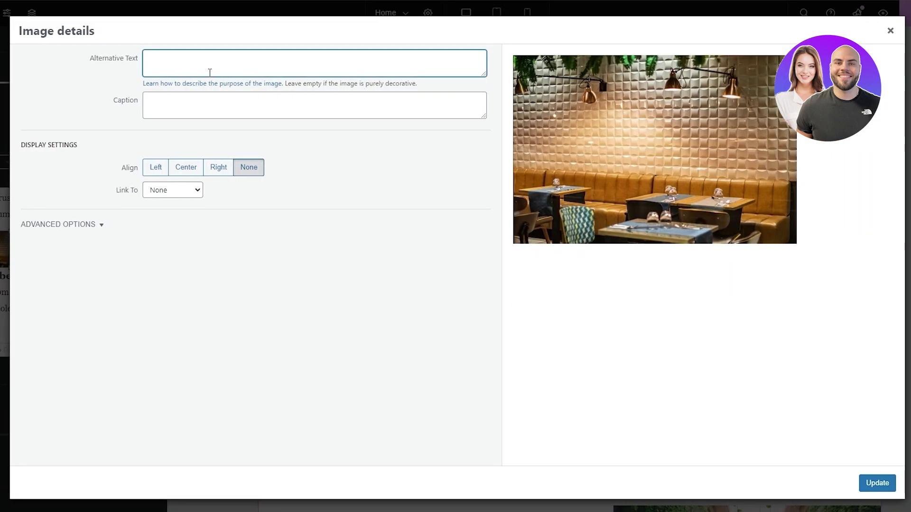
key(ctrl+v)
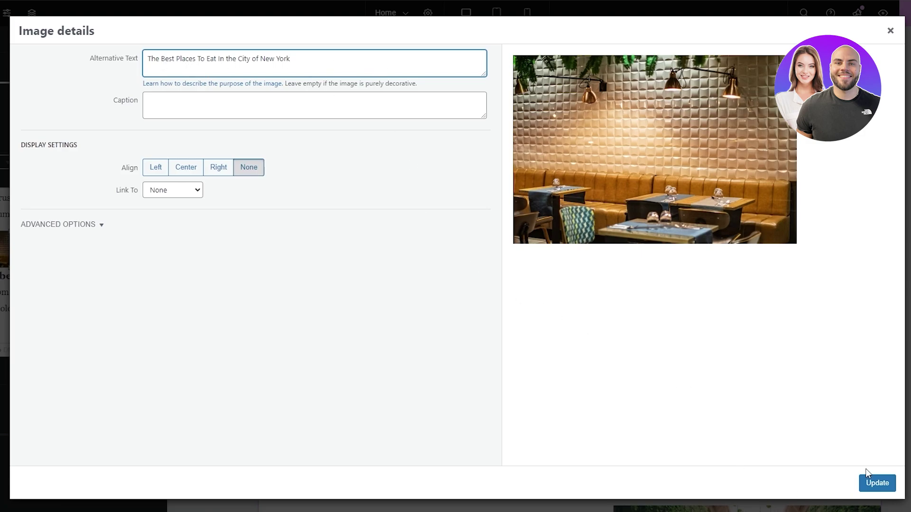
click(873, 483)
- Open the image details of the dessert plate and coffee cup picture to view its alternative text field
scroll(150, 308, down, 3)
click(74, 273)
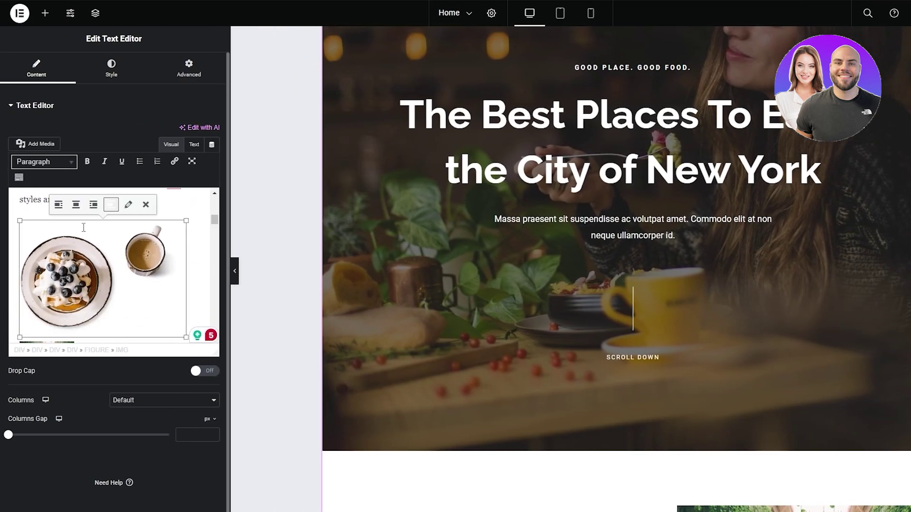
click(128, 204)
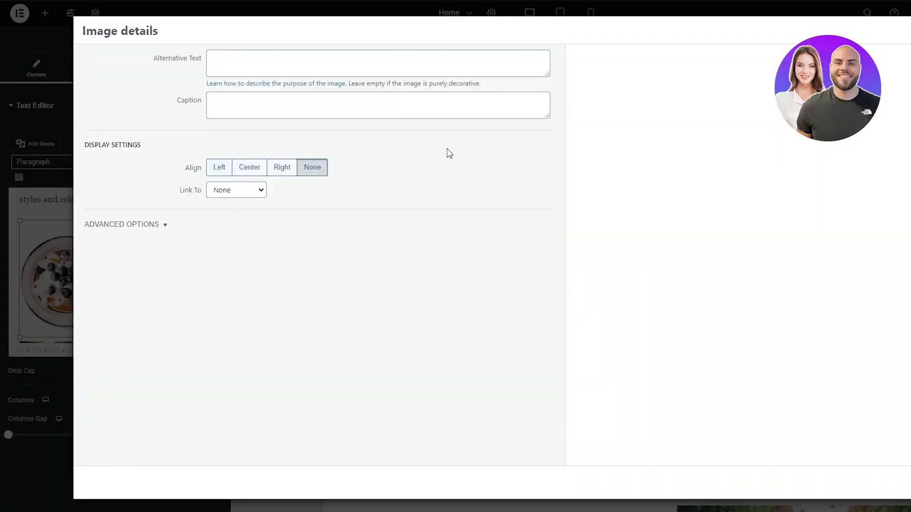
key(Escape)
scroll(431, 281, up, 3)
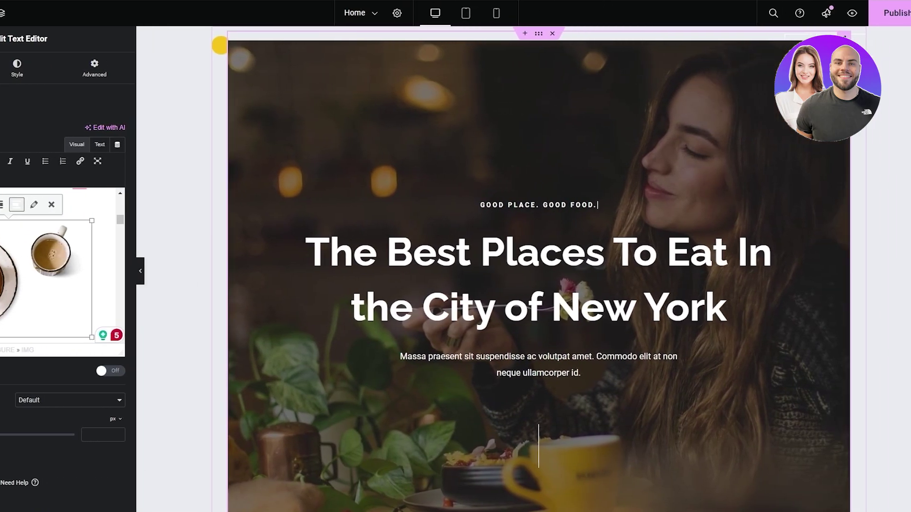
scroll(514, 285, down, 5)
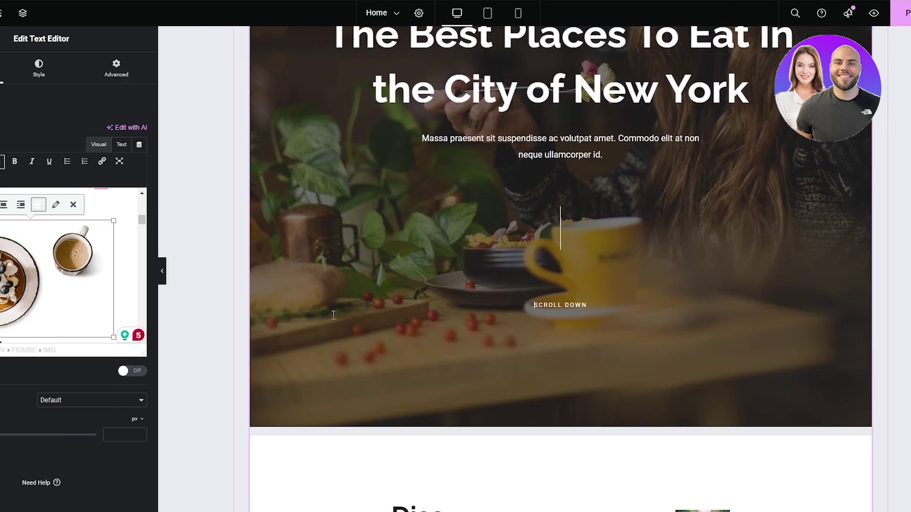
click(70, 69)
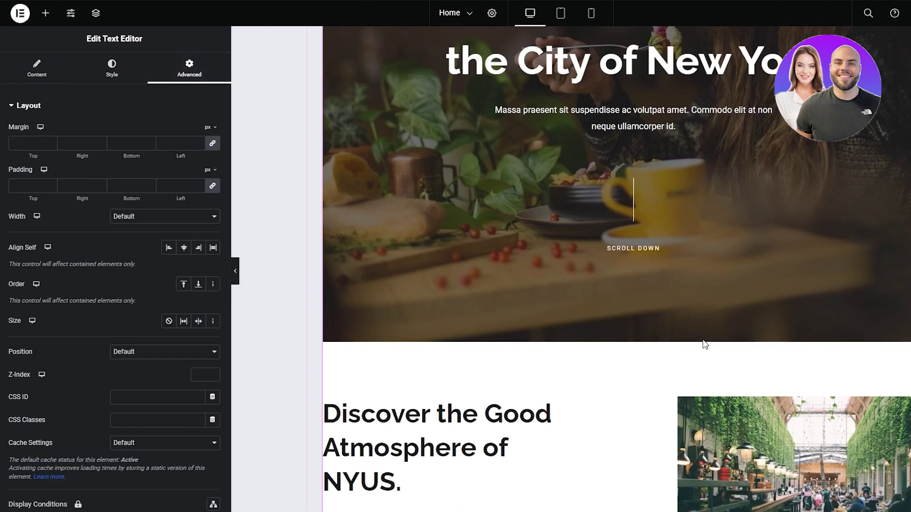
click(45, 71)
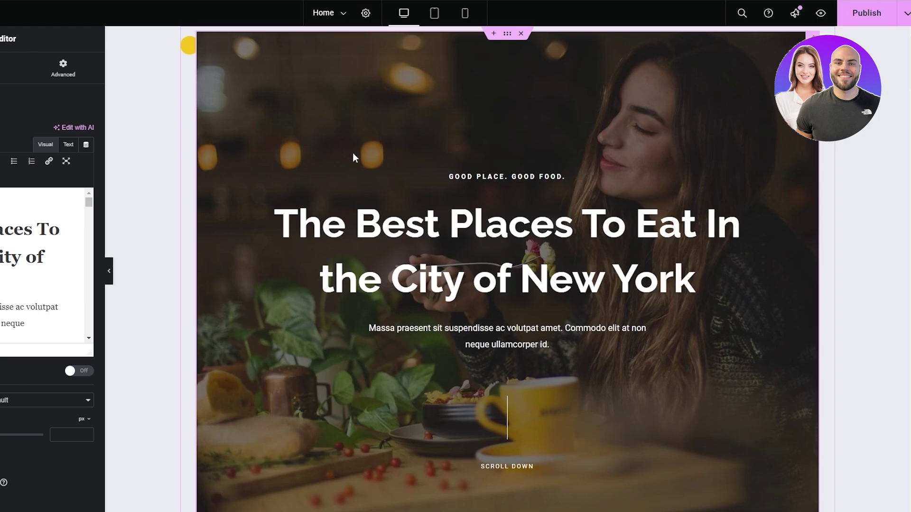
scroll(288, 124, down, 15)
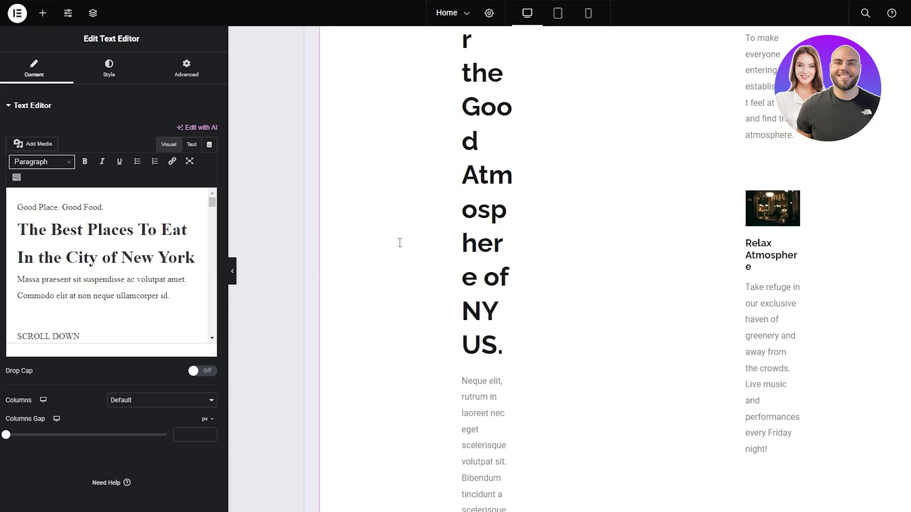
- Return to the homepage's SEO settings and recheck the Additional results on image alt text, keyword density and internal links
click(226, 65)
click(203, 61)
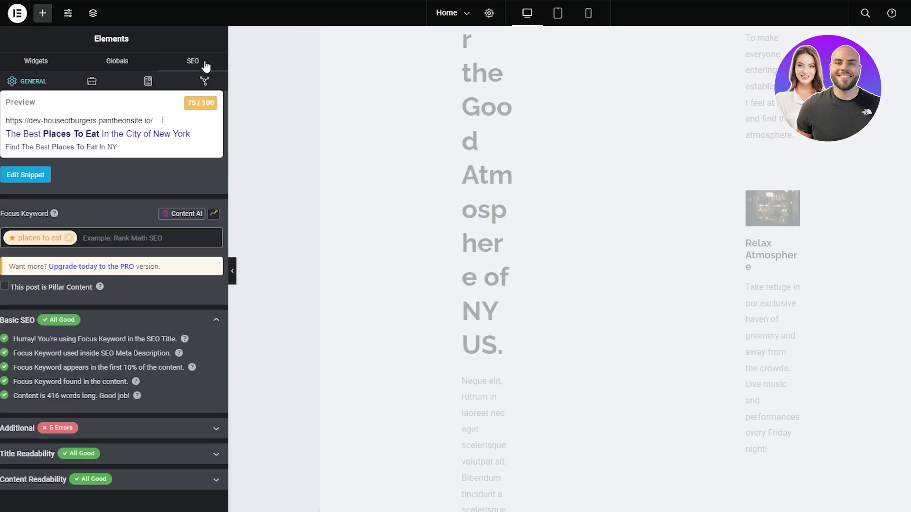
scroll(138, 426, down, 2)
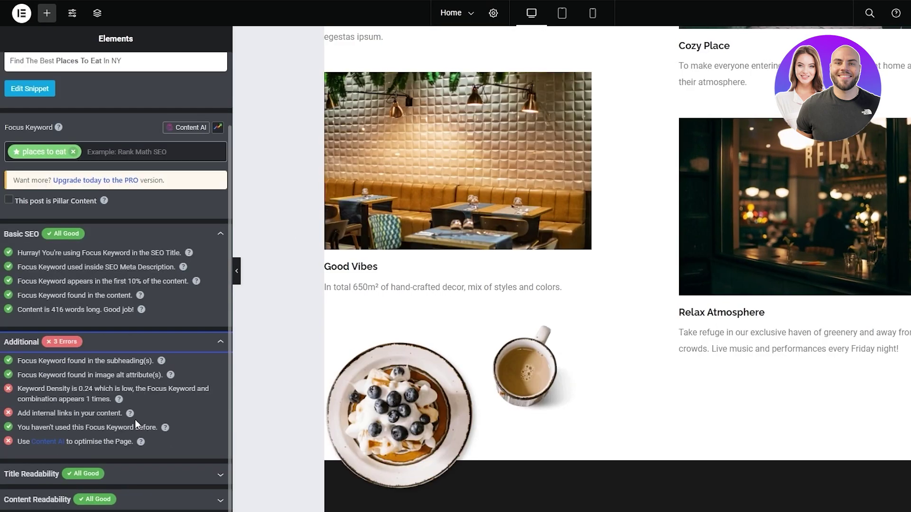
drag(29, 370, 135, 380)
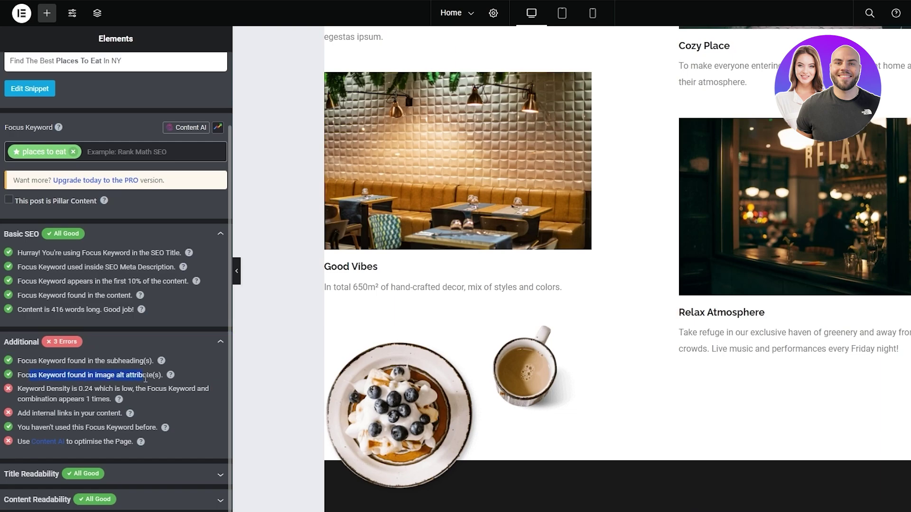
drag(18, 389, 110, 415)
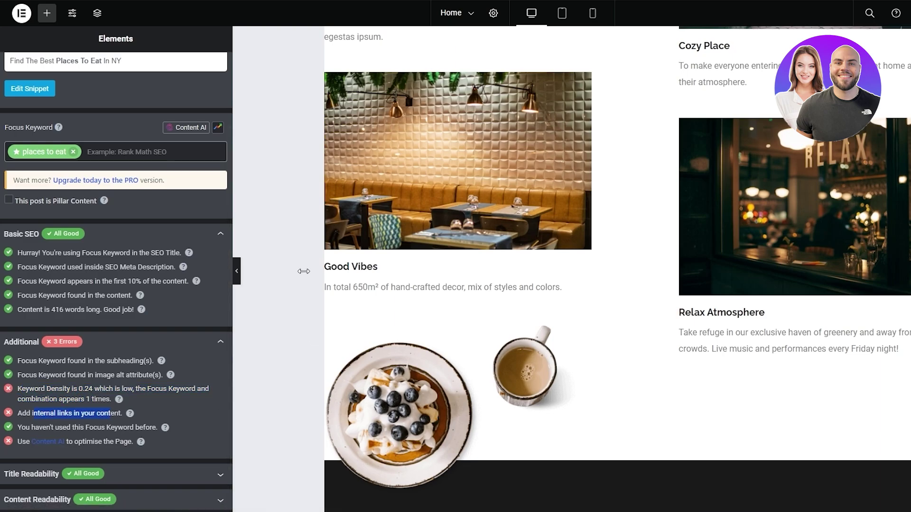
click(243, 89)
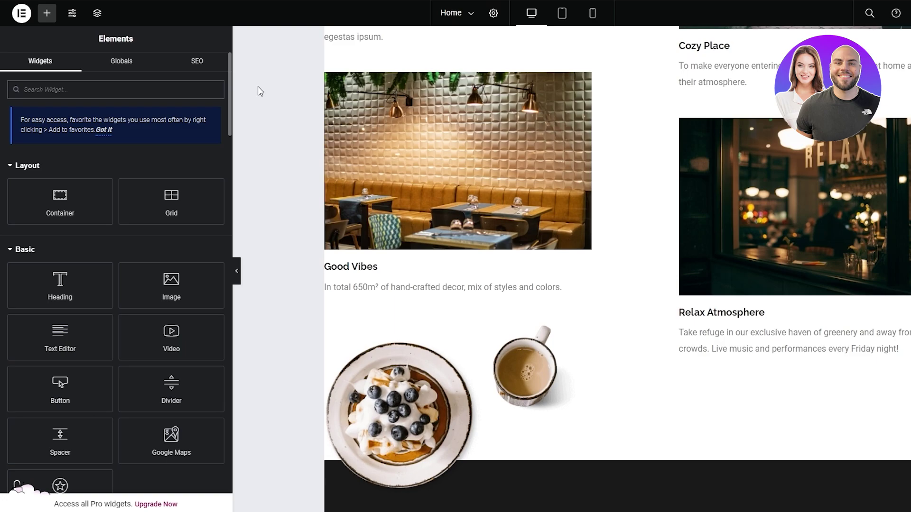
scroll(260, 91, up, 15)
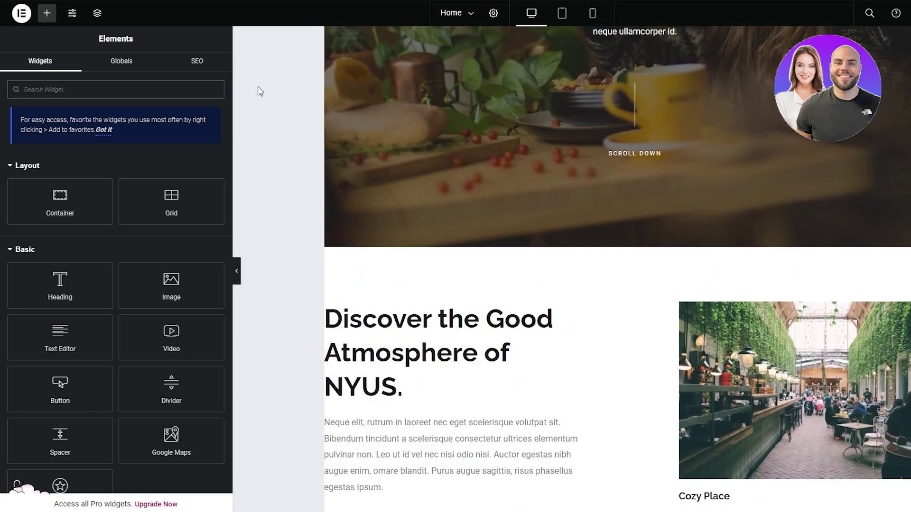